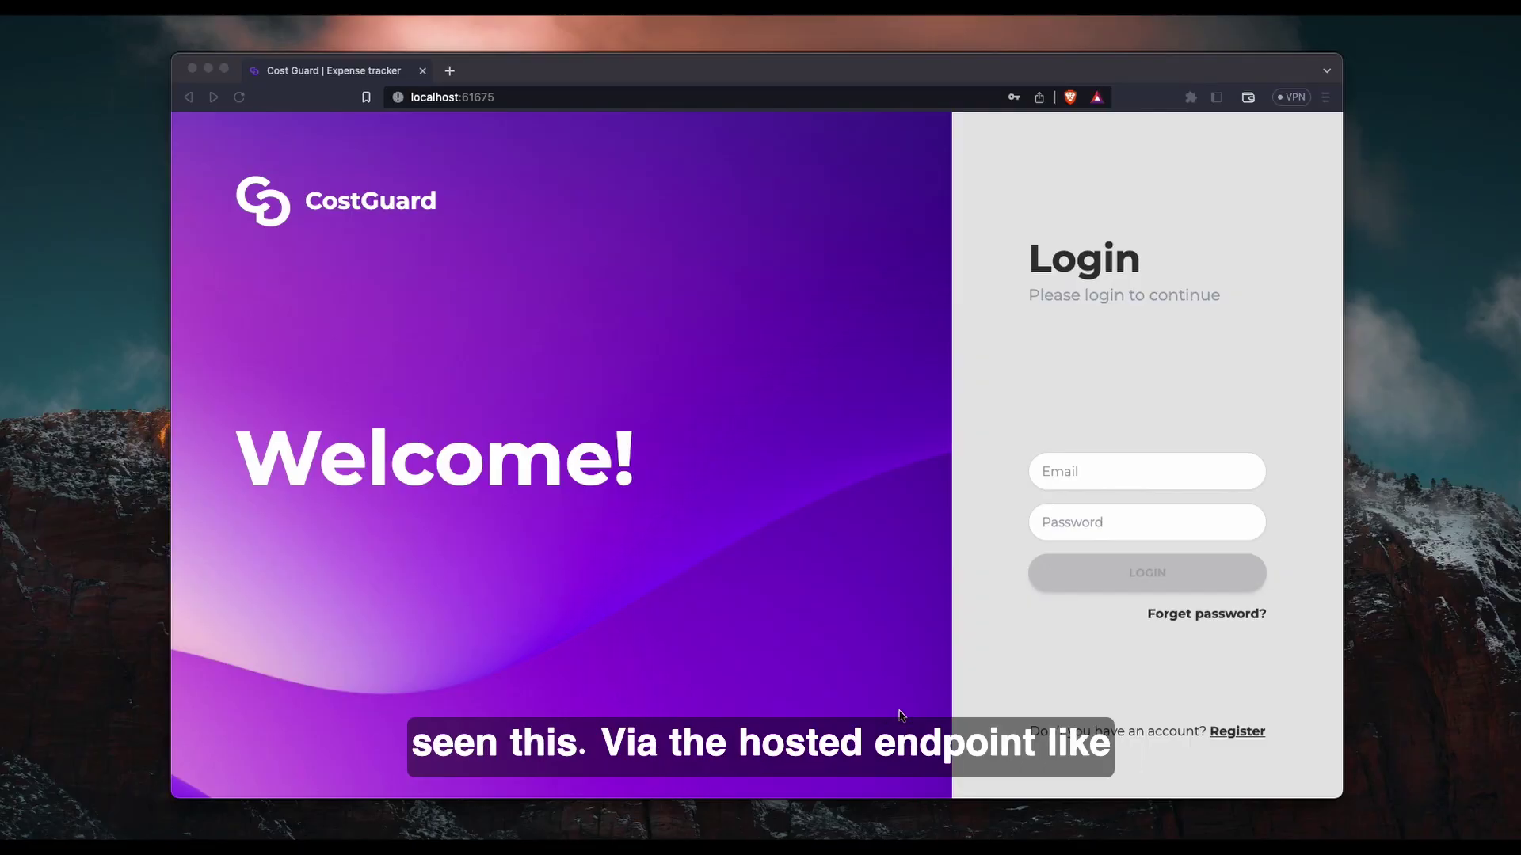
In a new tab, try the hosted CostGuard login, password-reset and registration pages, then close the tab.
left_click(449, 71)
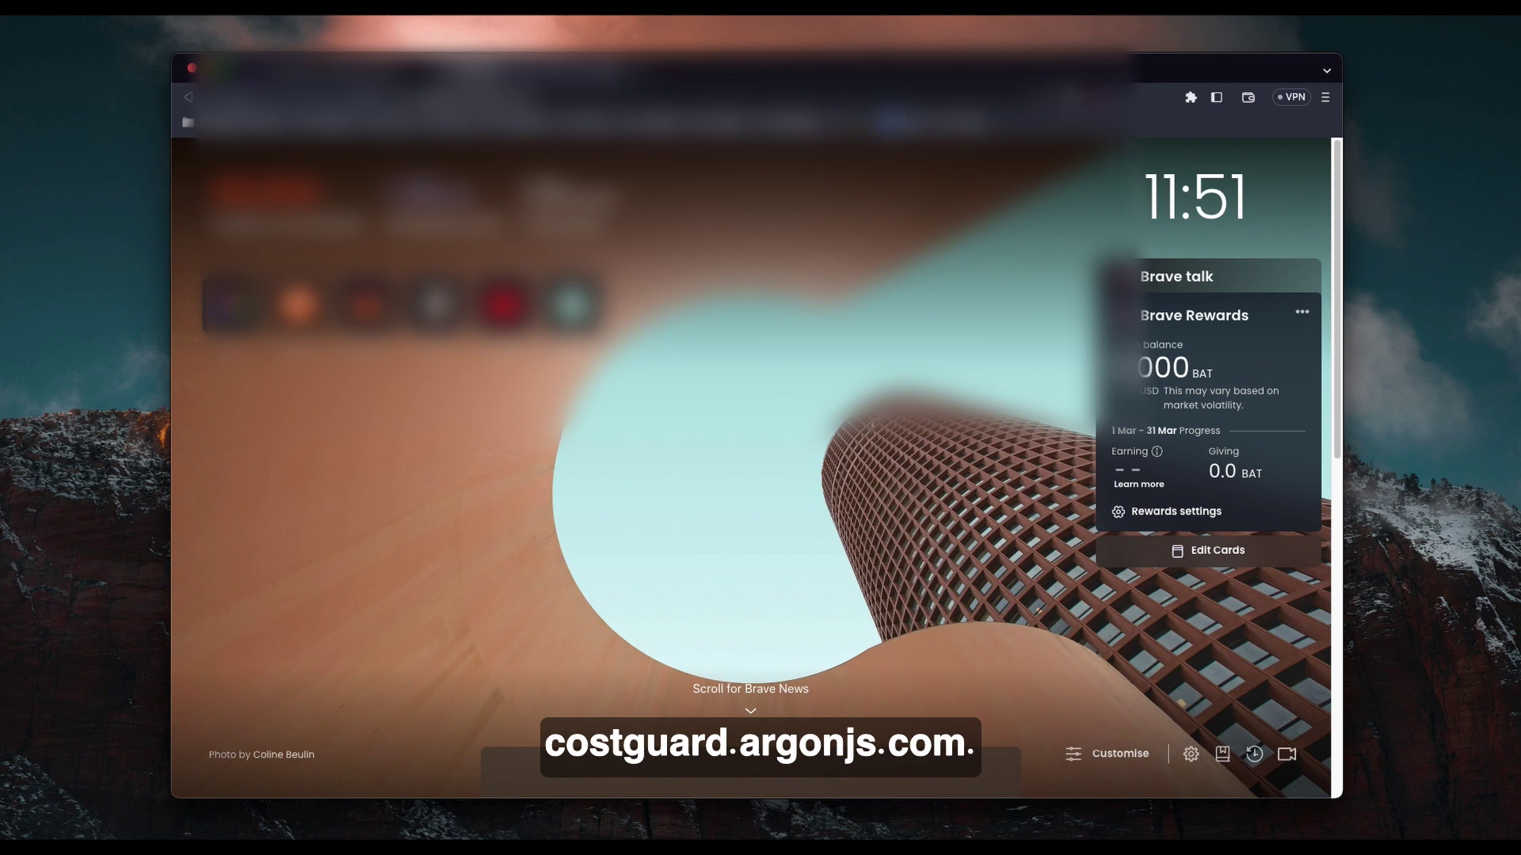
key("Return")
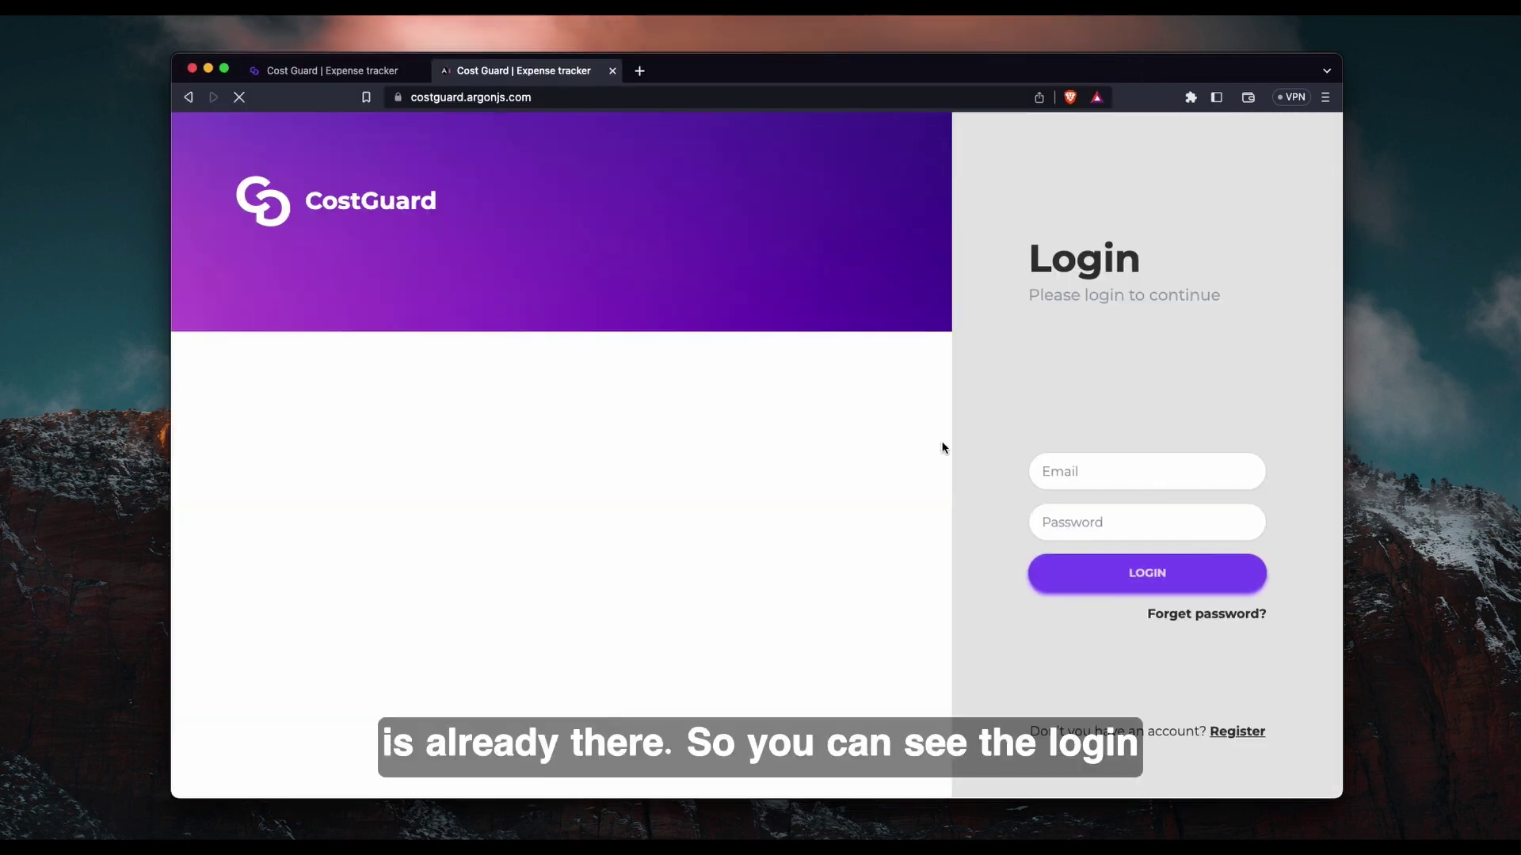
left_click(1130, 584)
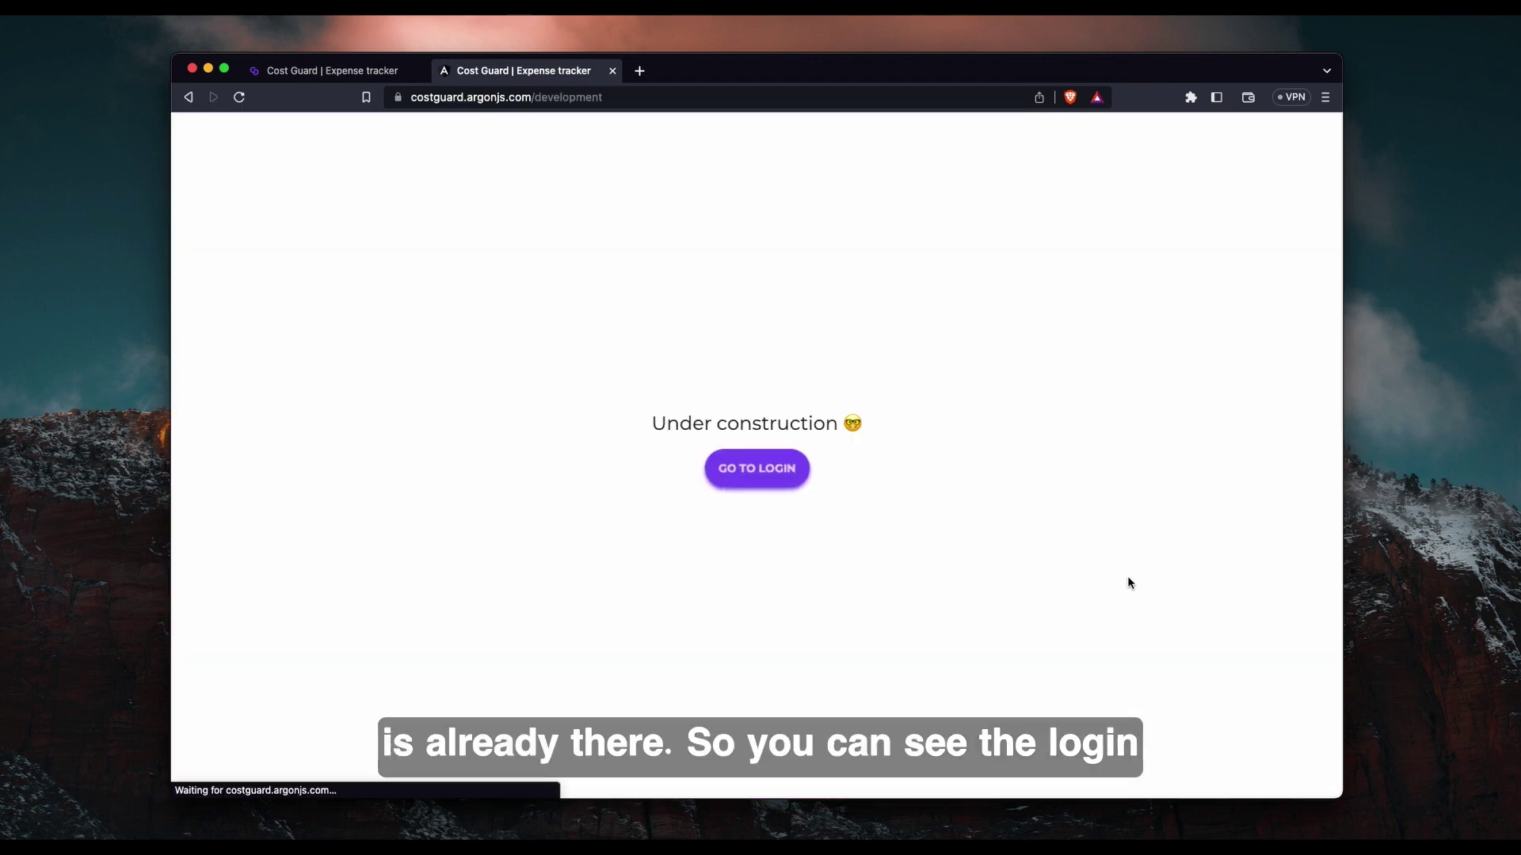
left_click(799, 469)
left_click(1184, 614)
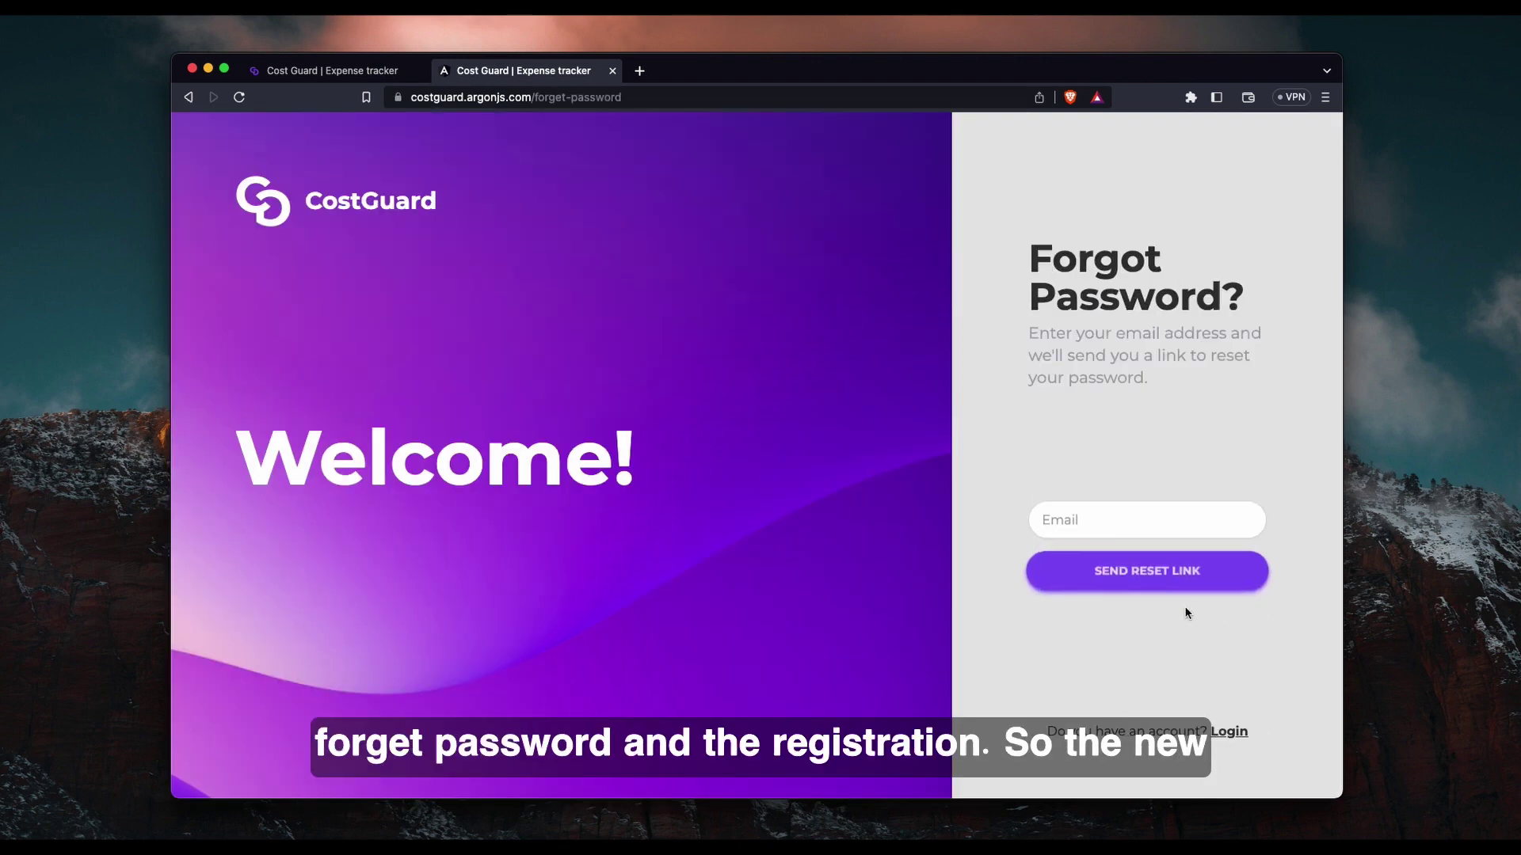
left_click(1158, 584)
left_click(1253, 734)
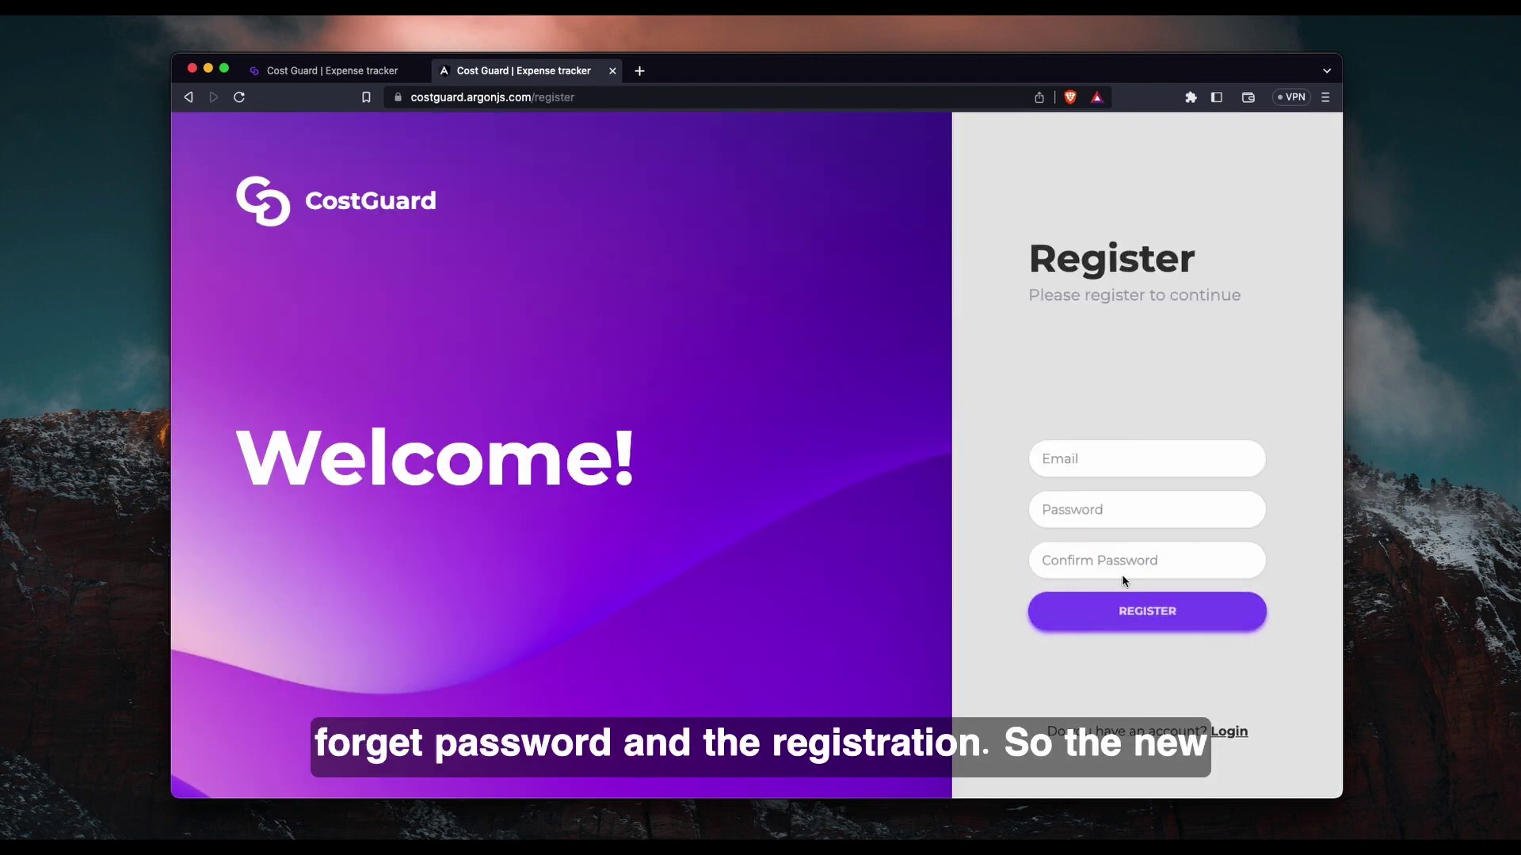
middle_click(463, 75)
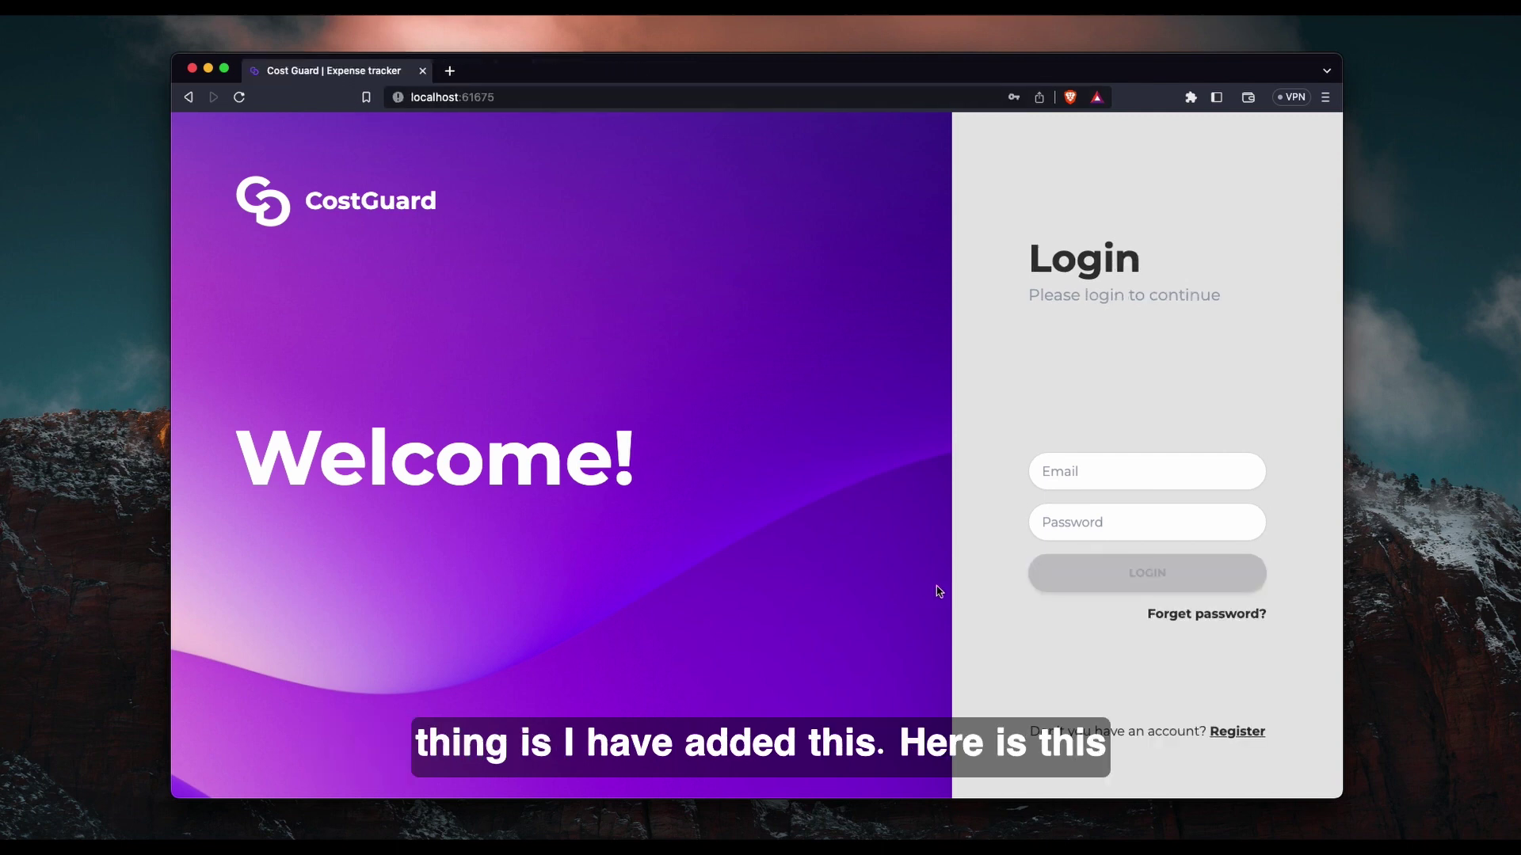
Enter a test email address and a short password in the login form.
left_click(1070, 478)
type("test")
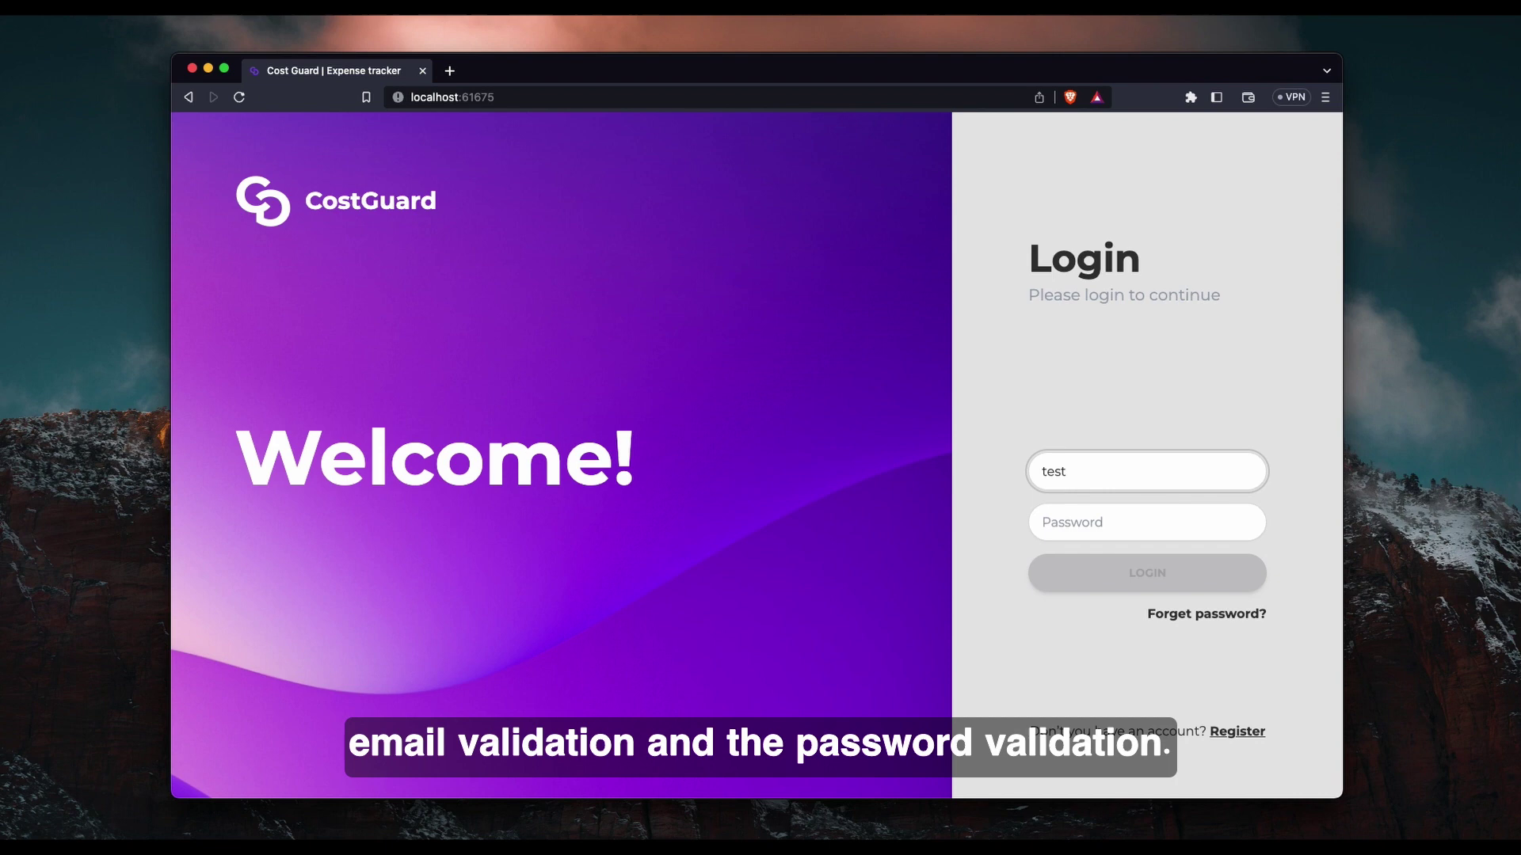
type("@gmai")
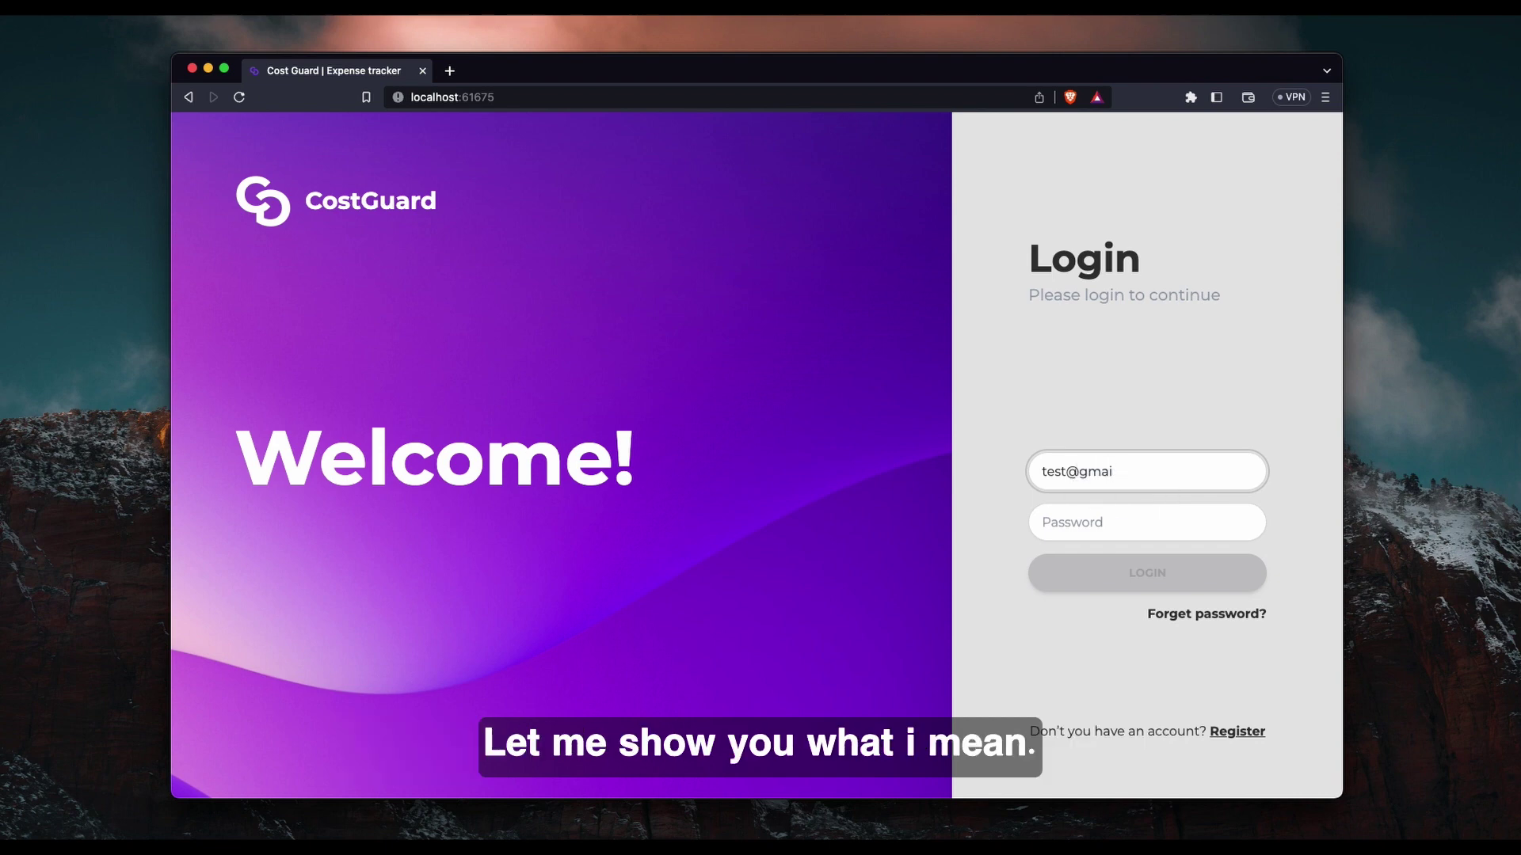
type("l.com")
left_click(1147, 522)
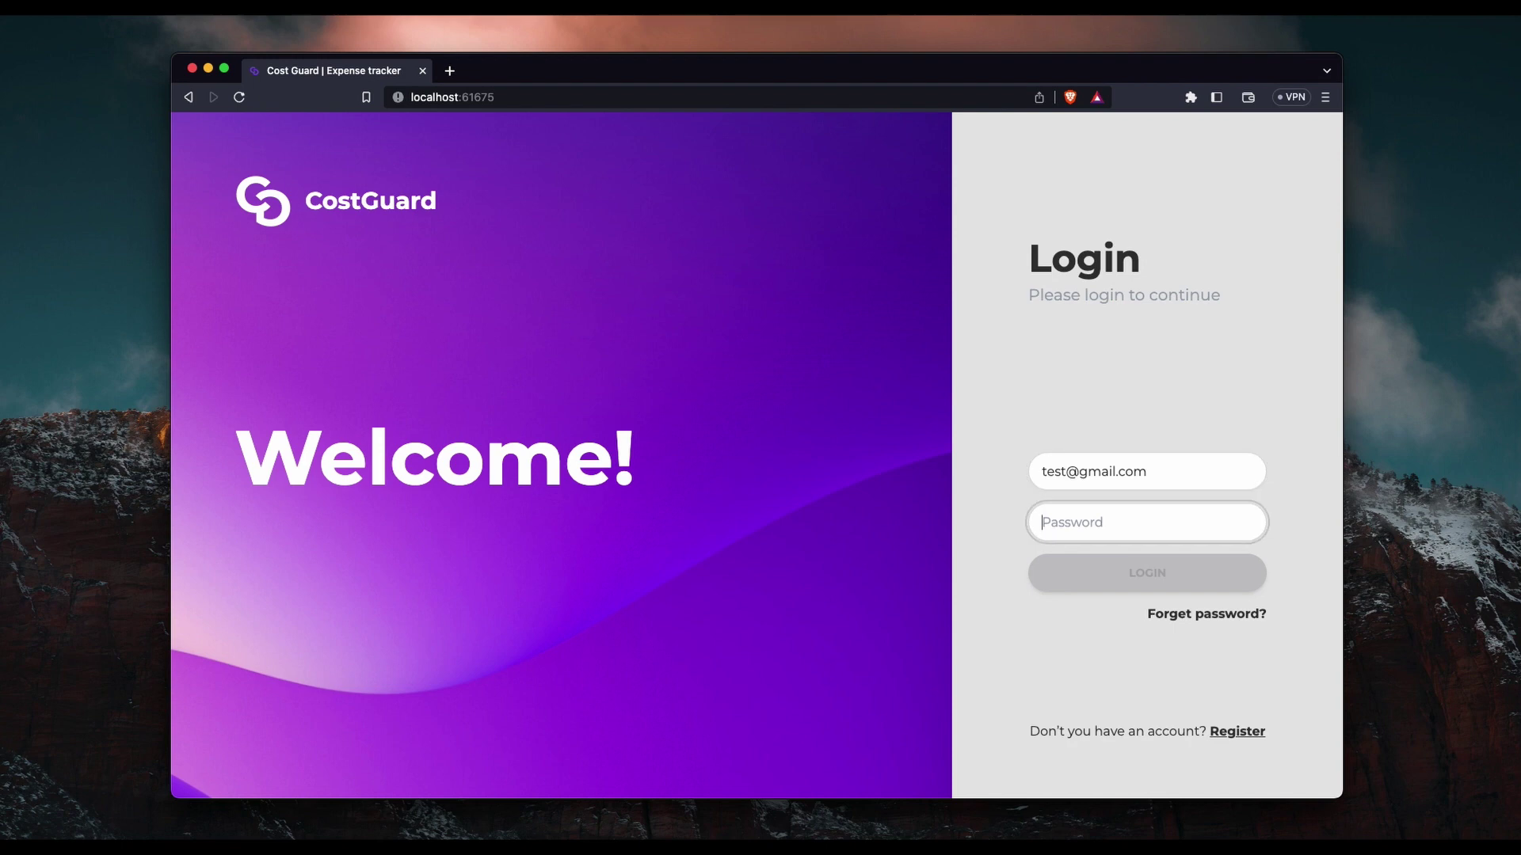
type("123")
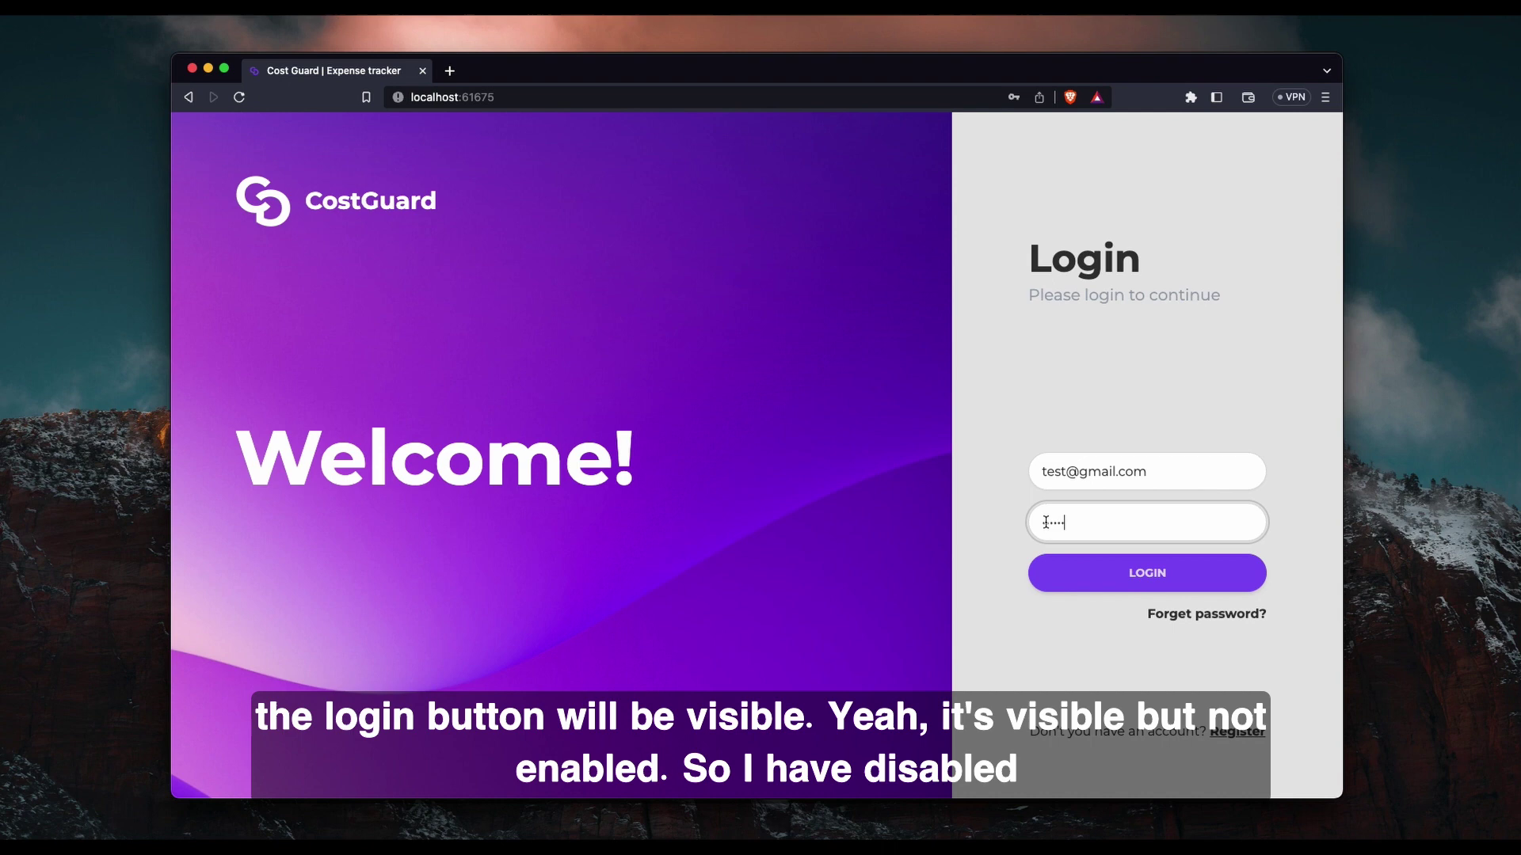
Delete the password, then the email, so both fields show red required borders.
double_click(1046, 523)
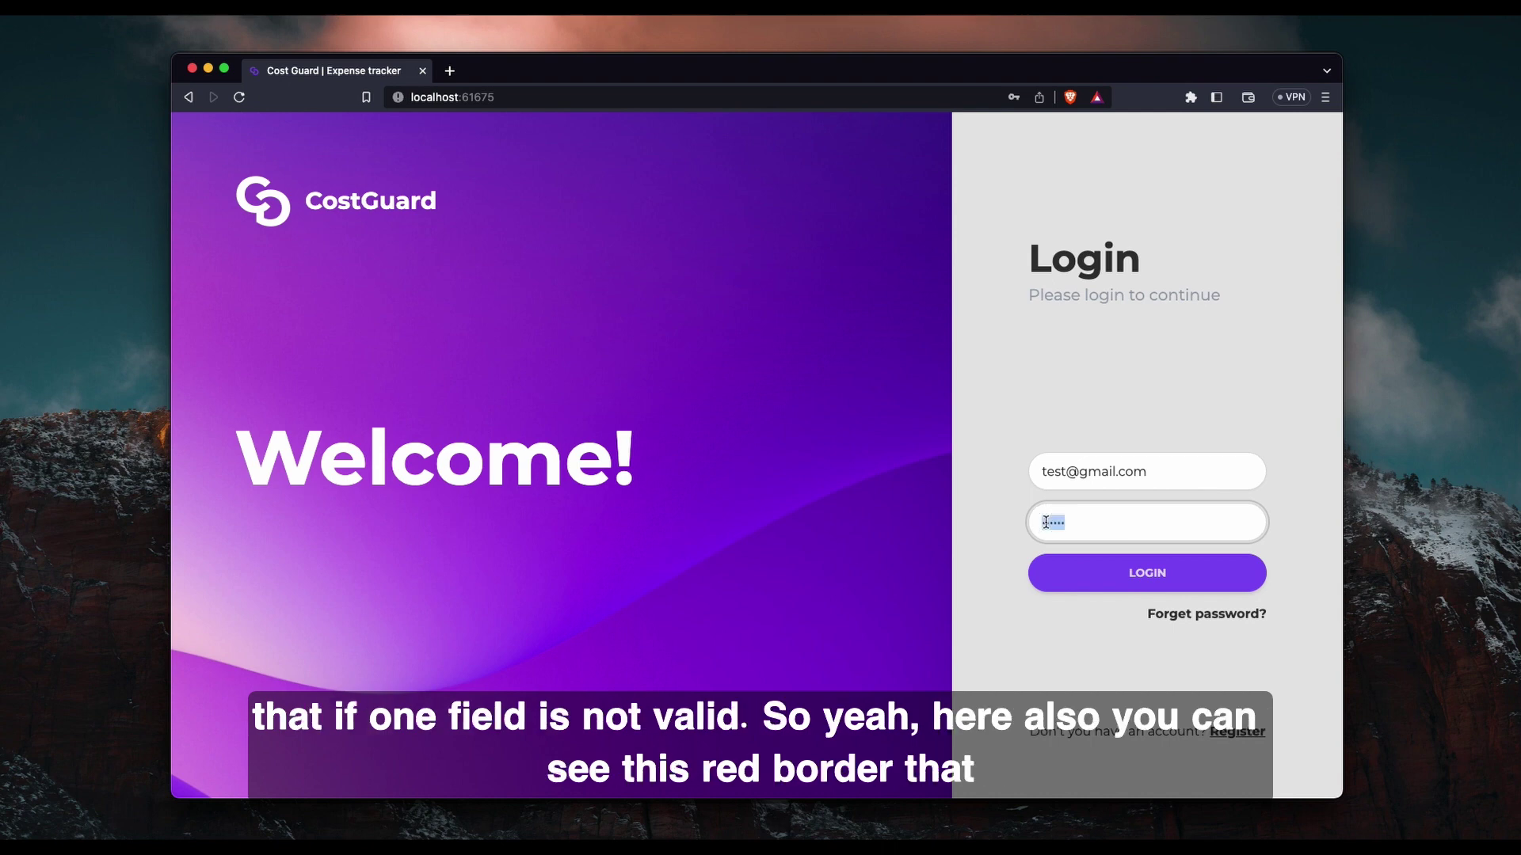
key("BackSpace")
left_click(1025, 604)
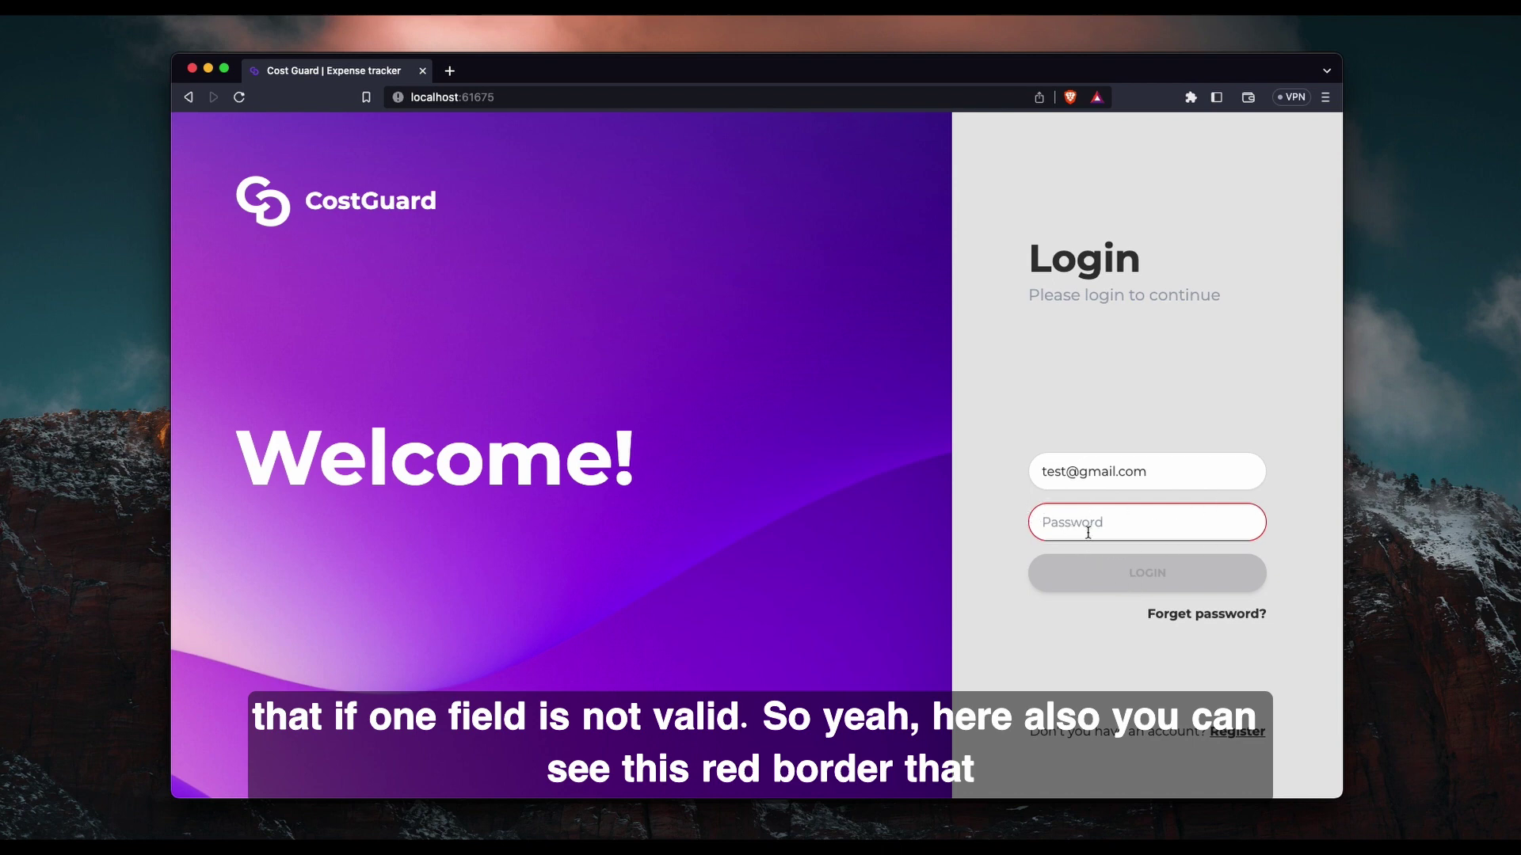
left_click_drag(1158, 472, 1023, 457)
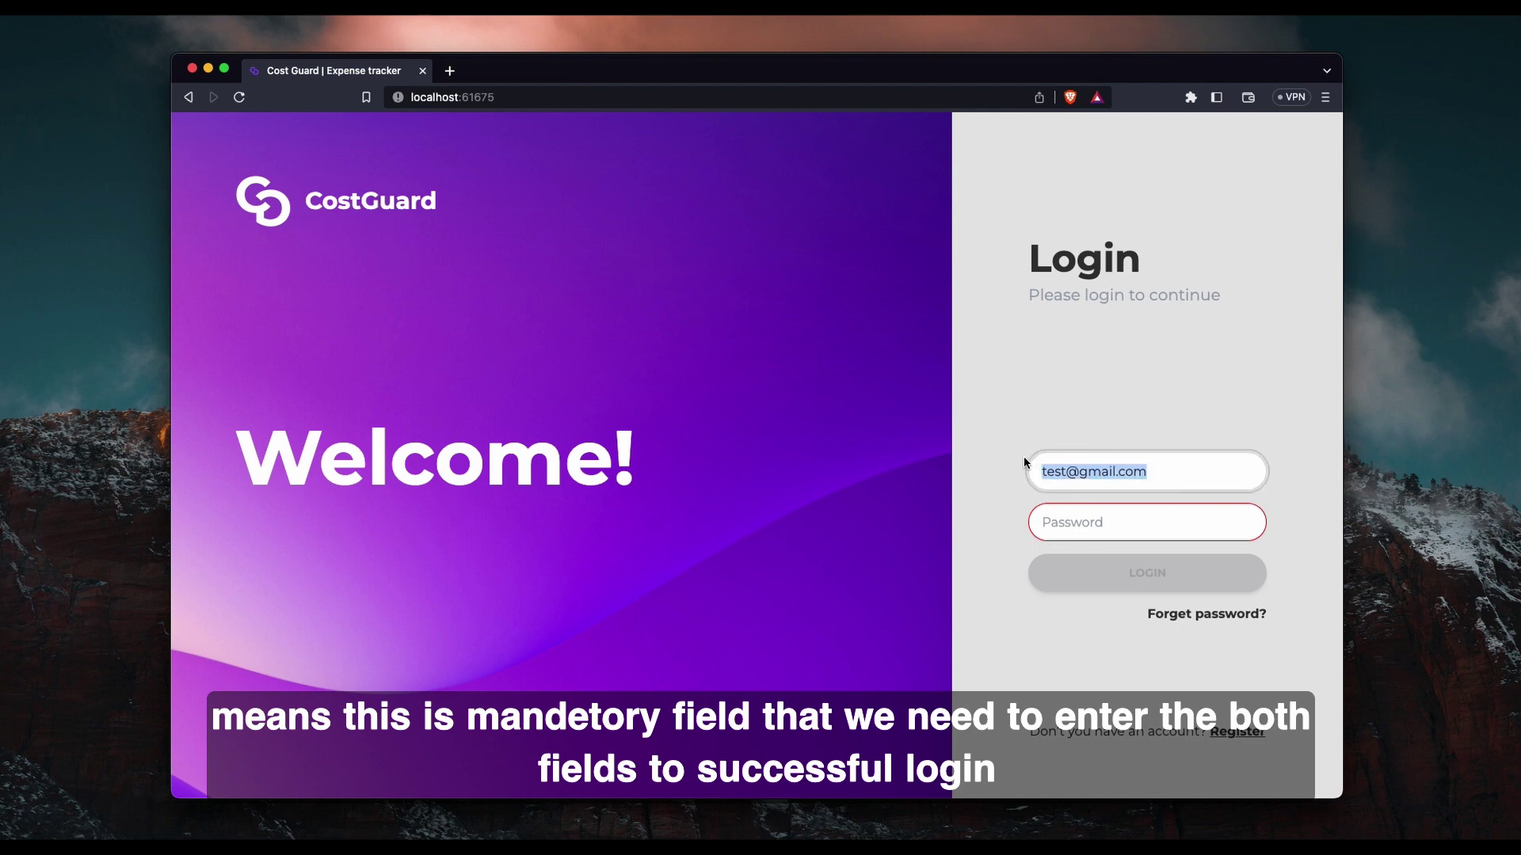
key("BackSpace")
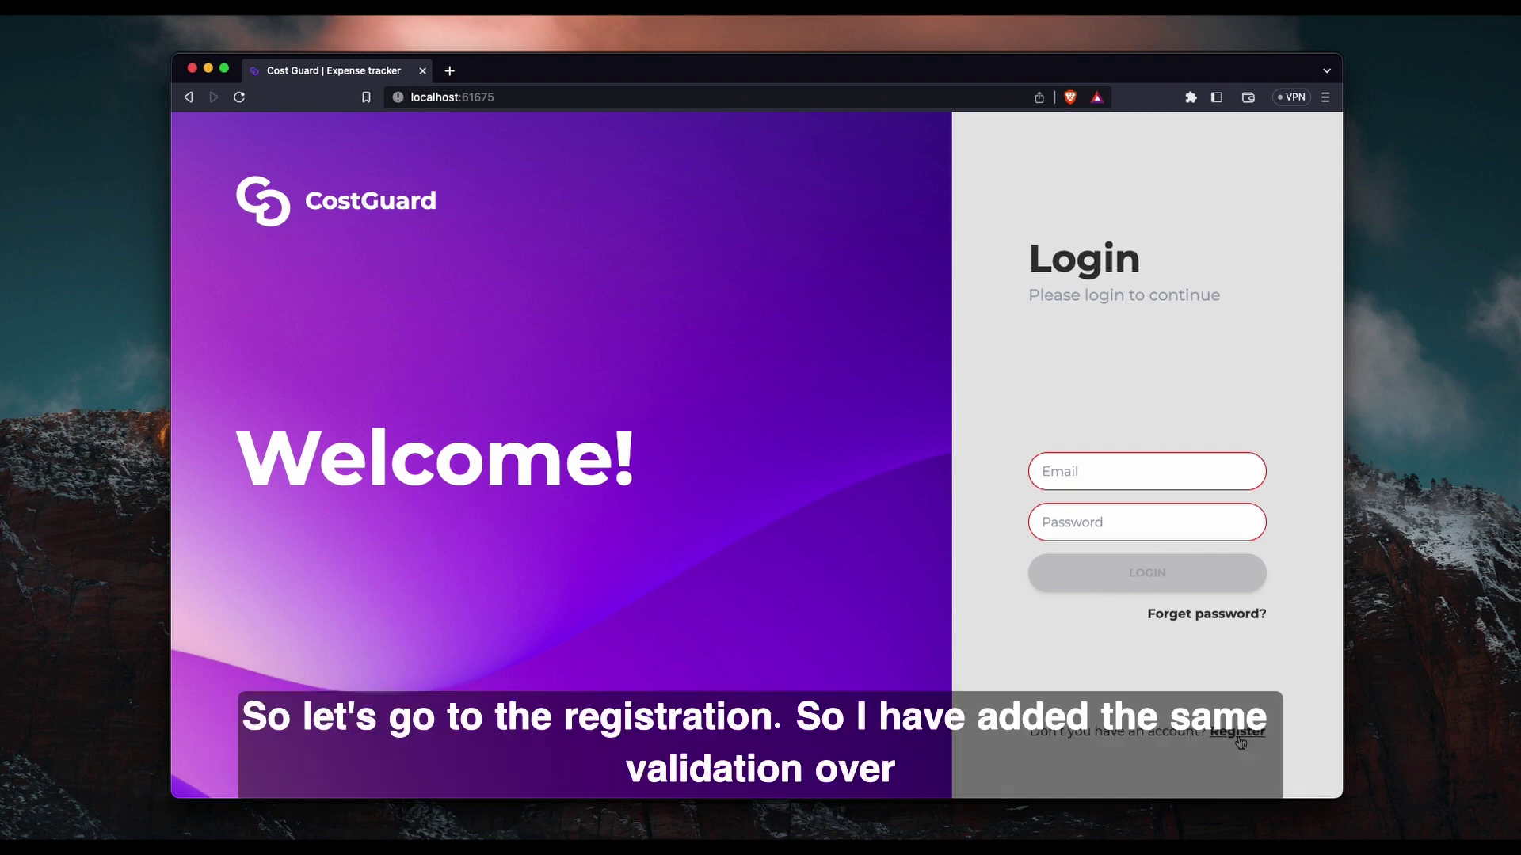
Open the registration page and enter a test email, a password and a different confirmation.
left_click(1238, 733)
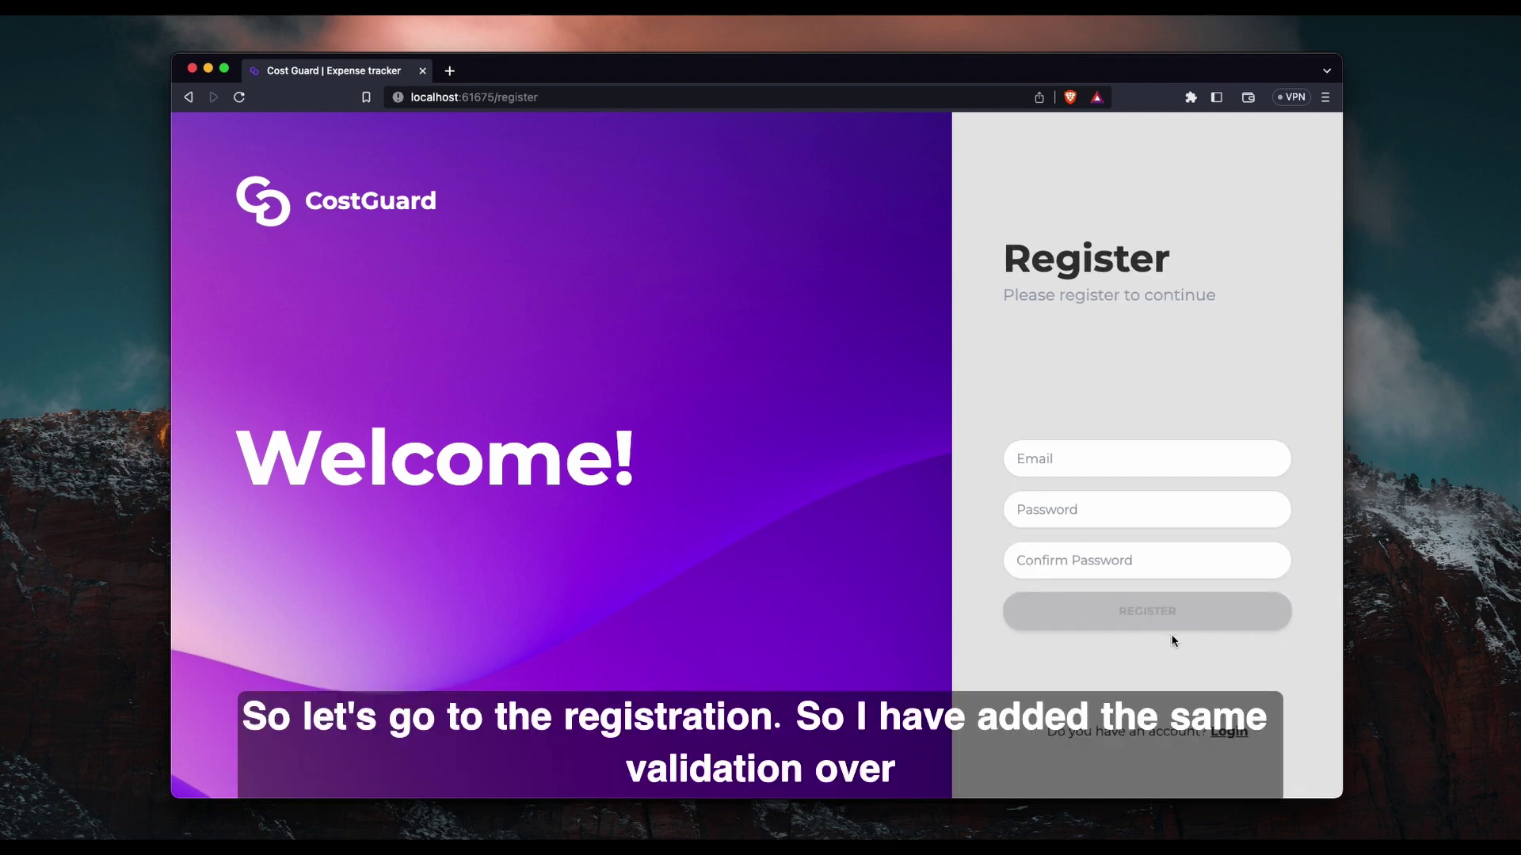
left_click(1039, 462)
type("test")
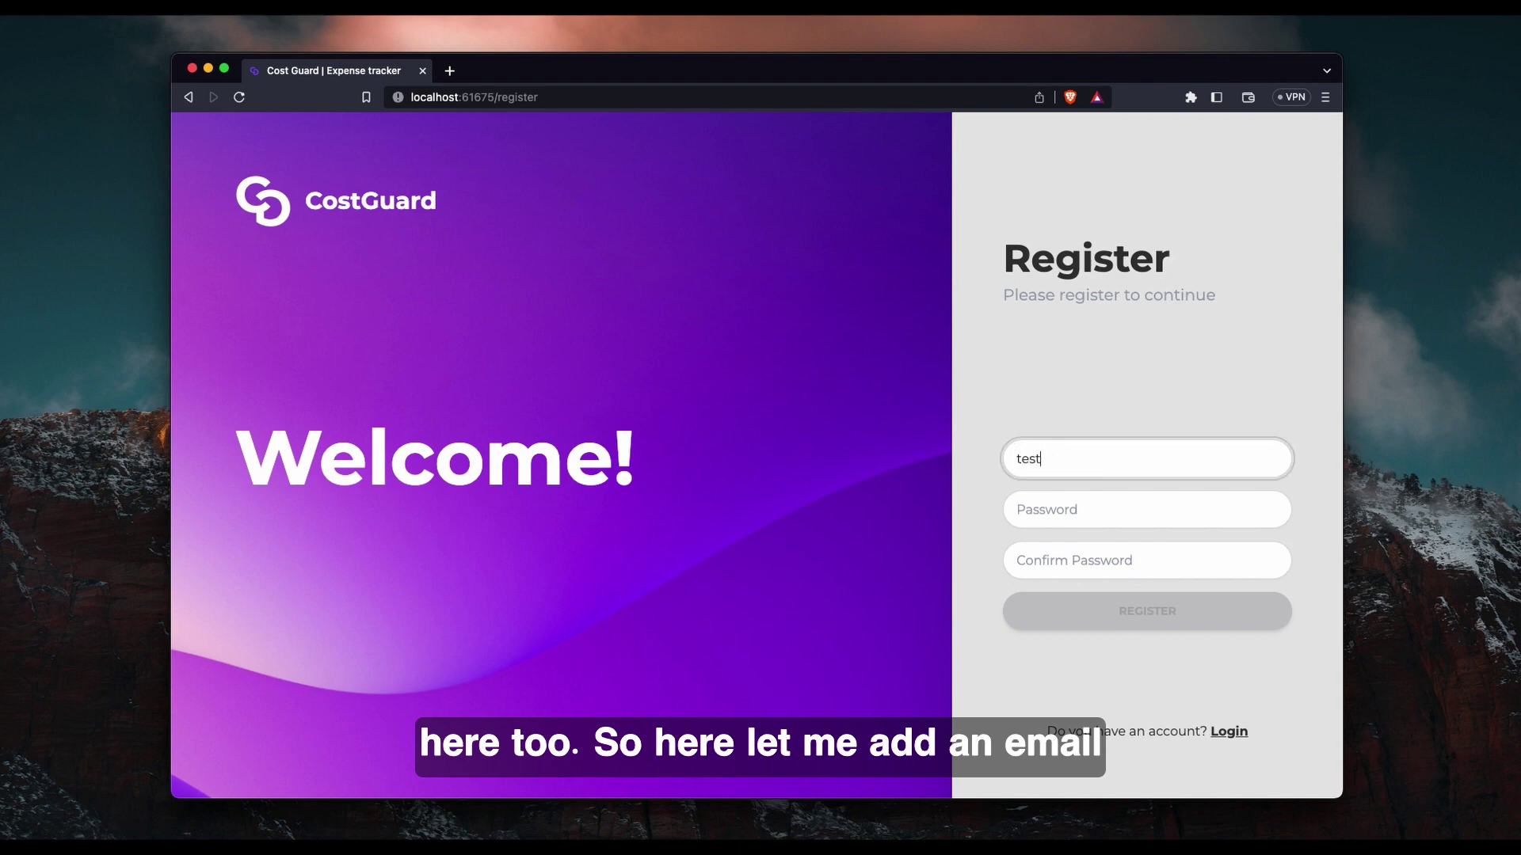
type("@gma")
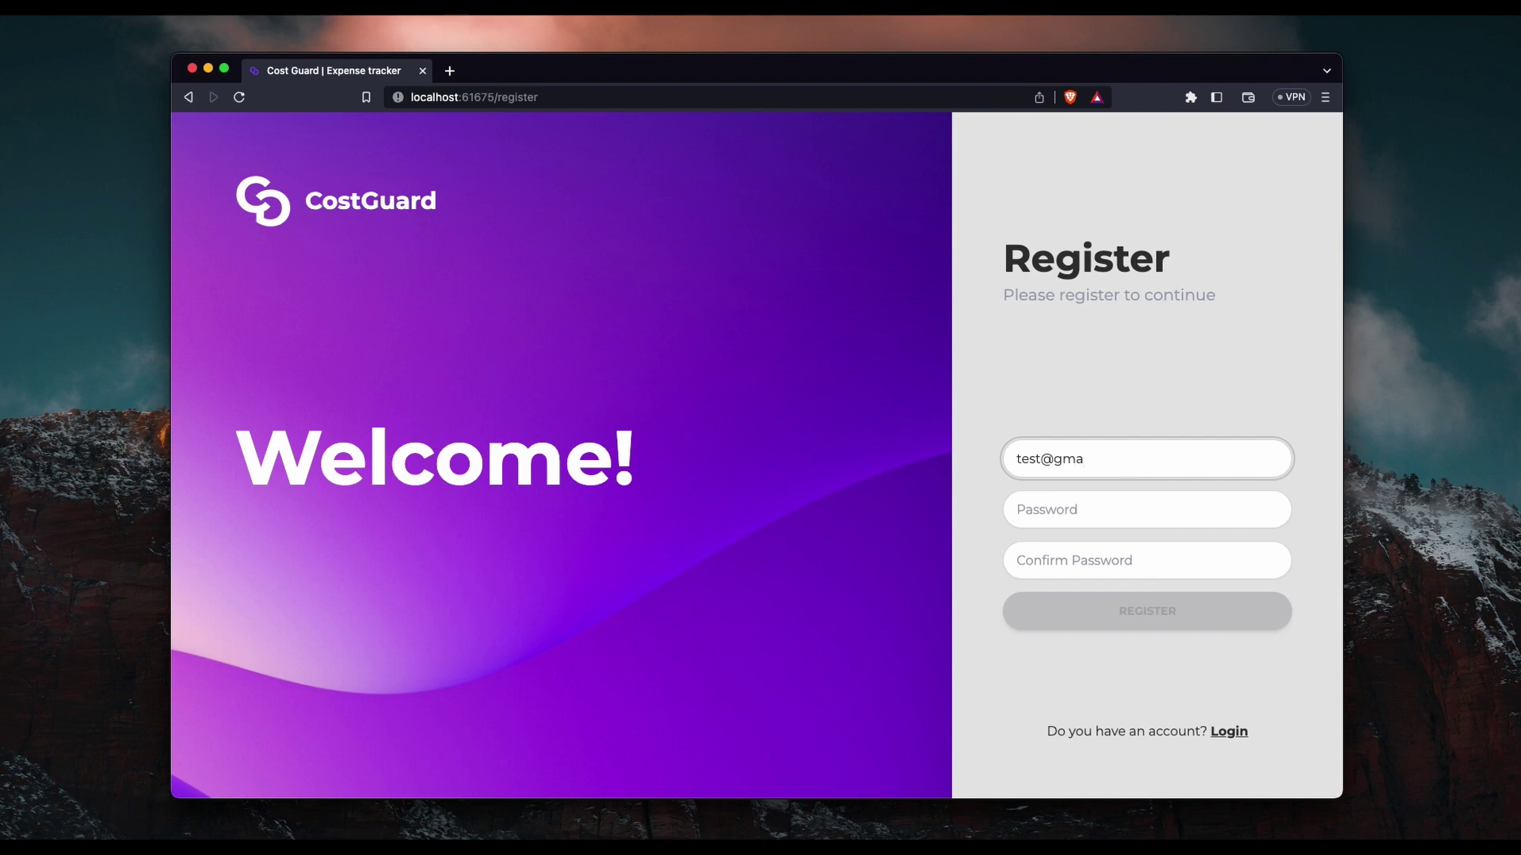
type("il.com")
key("Tab")
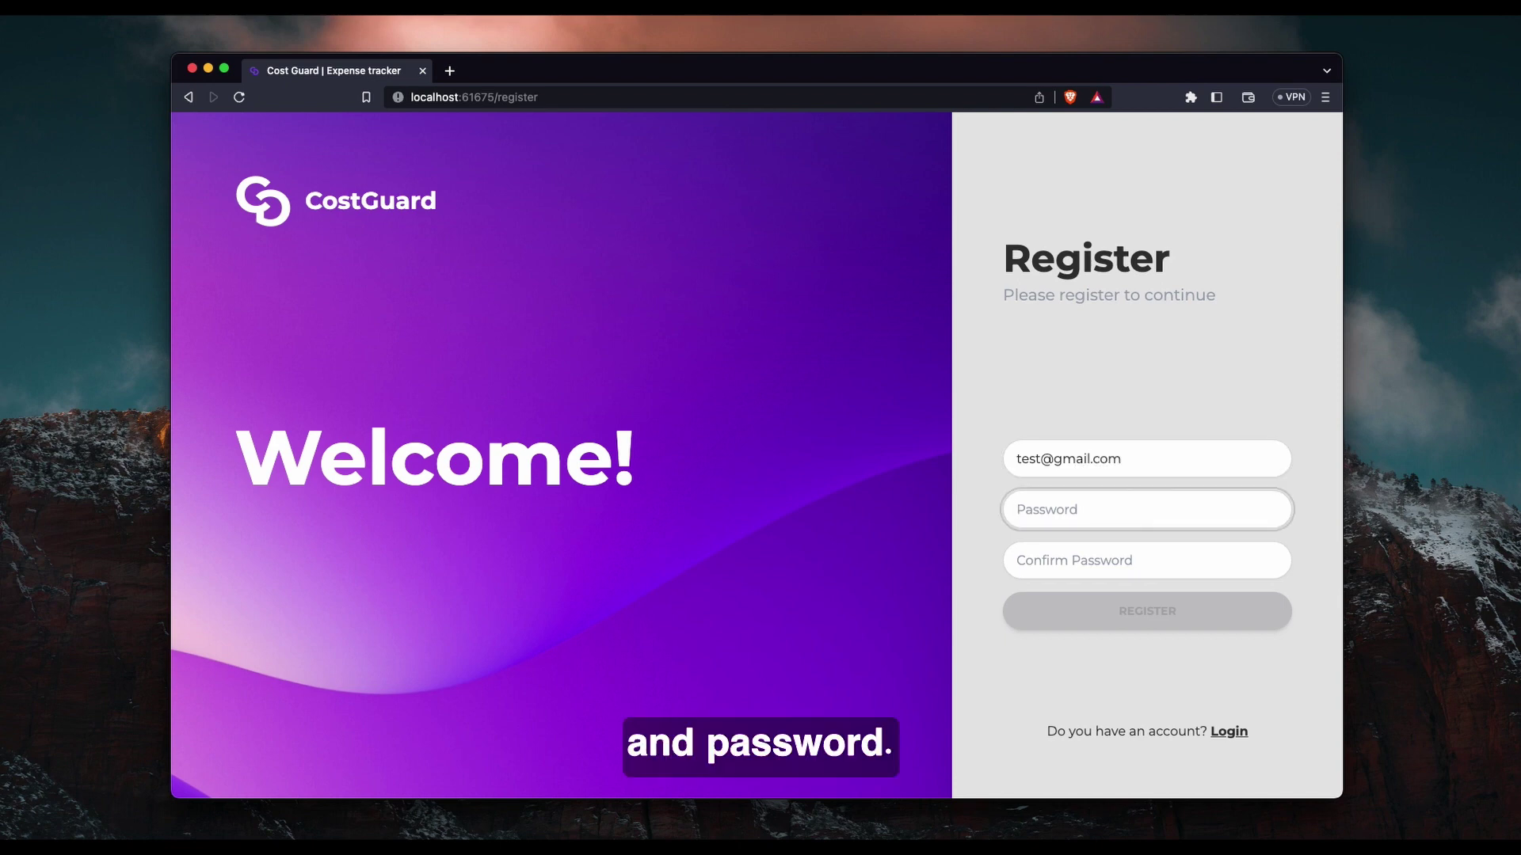
type("123456")
key("Tab")
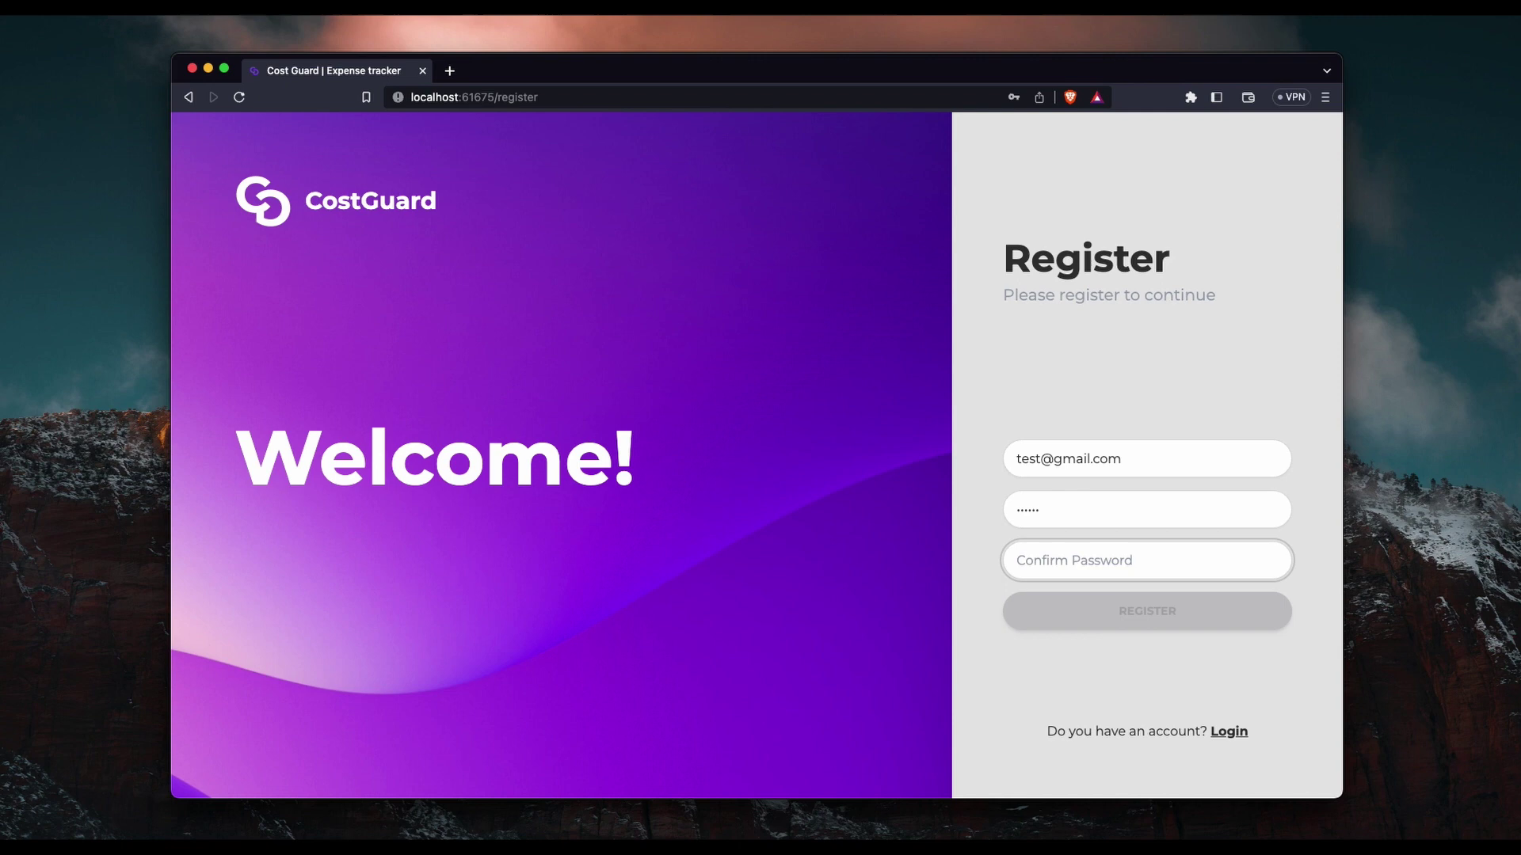
type("123")
left_click(1064, 656)
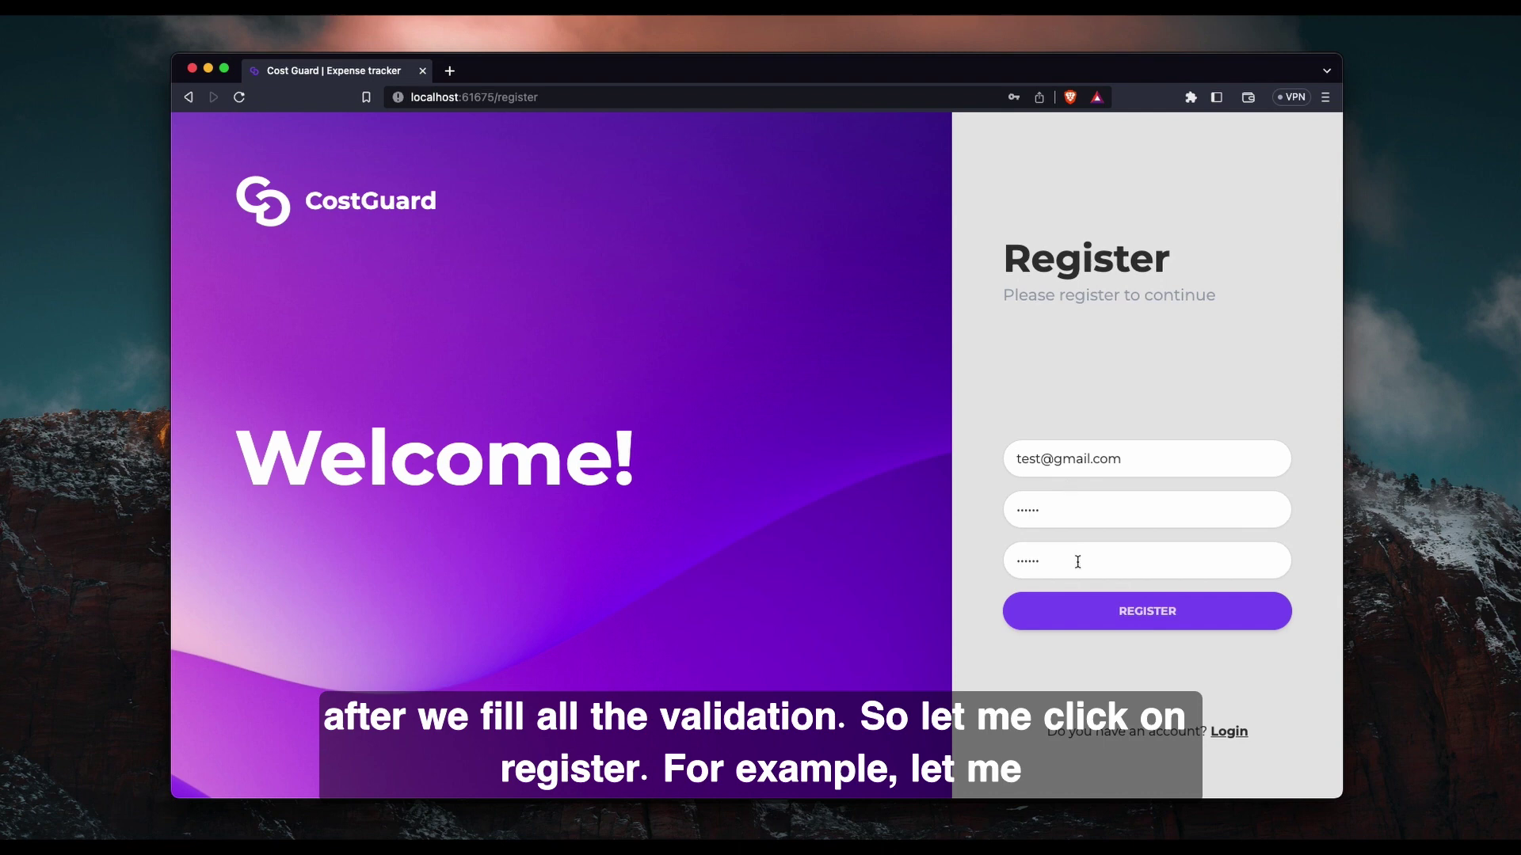
Submit, replace the confirmation with another mismatched value, and submit again.
left_click(1148, 620)
left_click_drag(1140, 561, 985, 559)
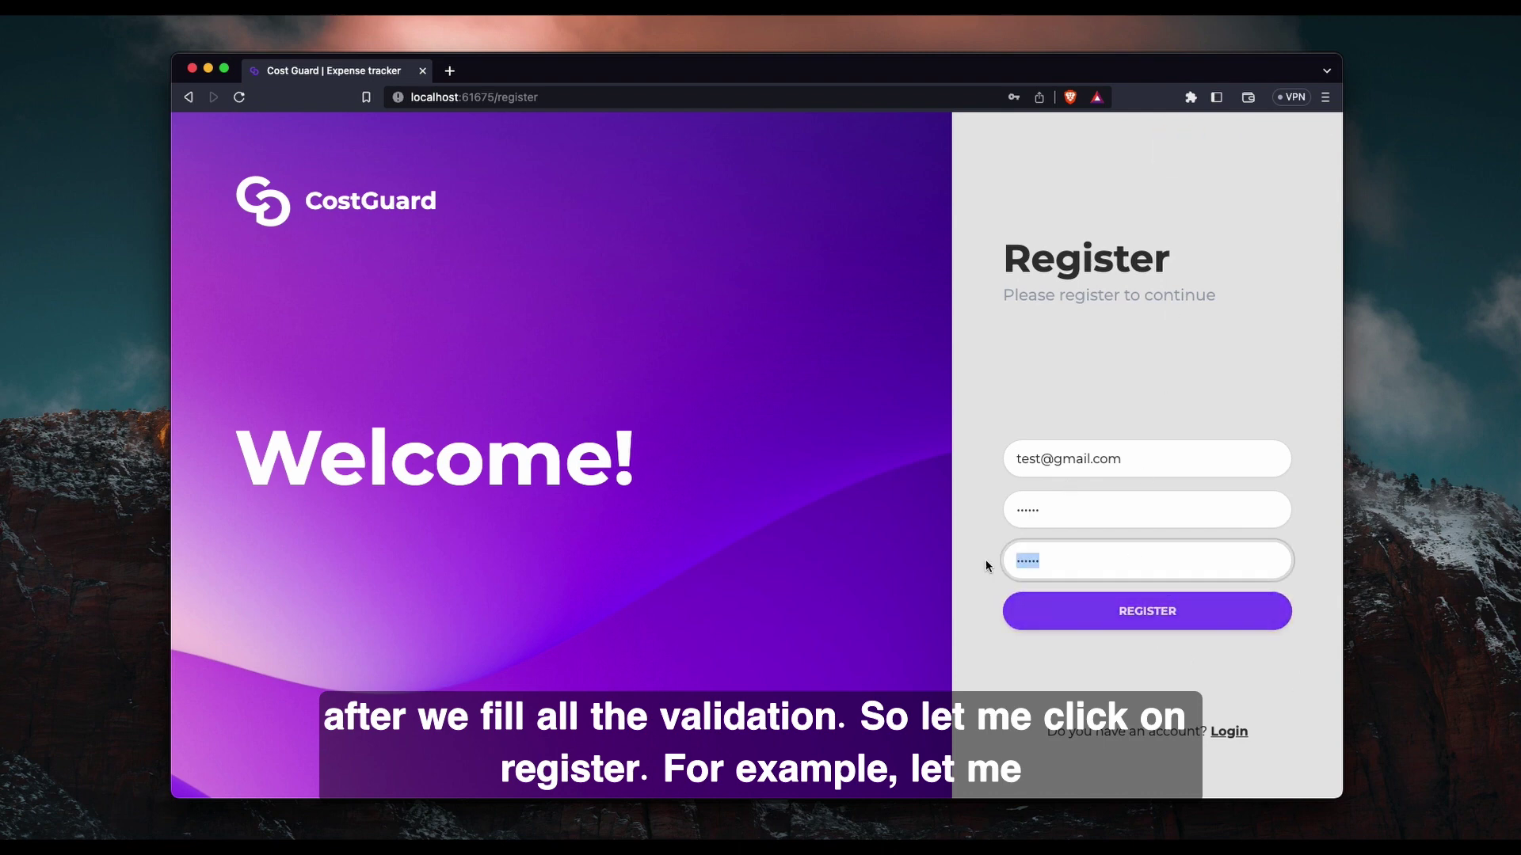
type("1234")
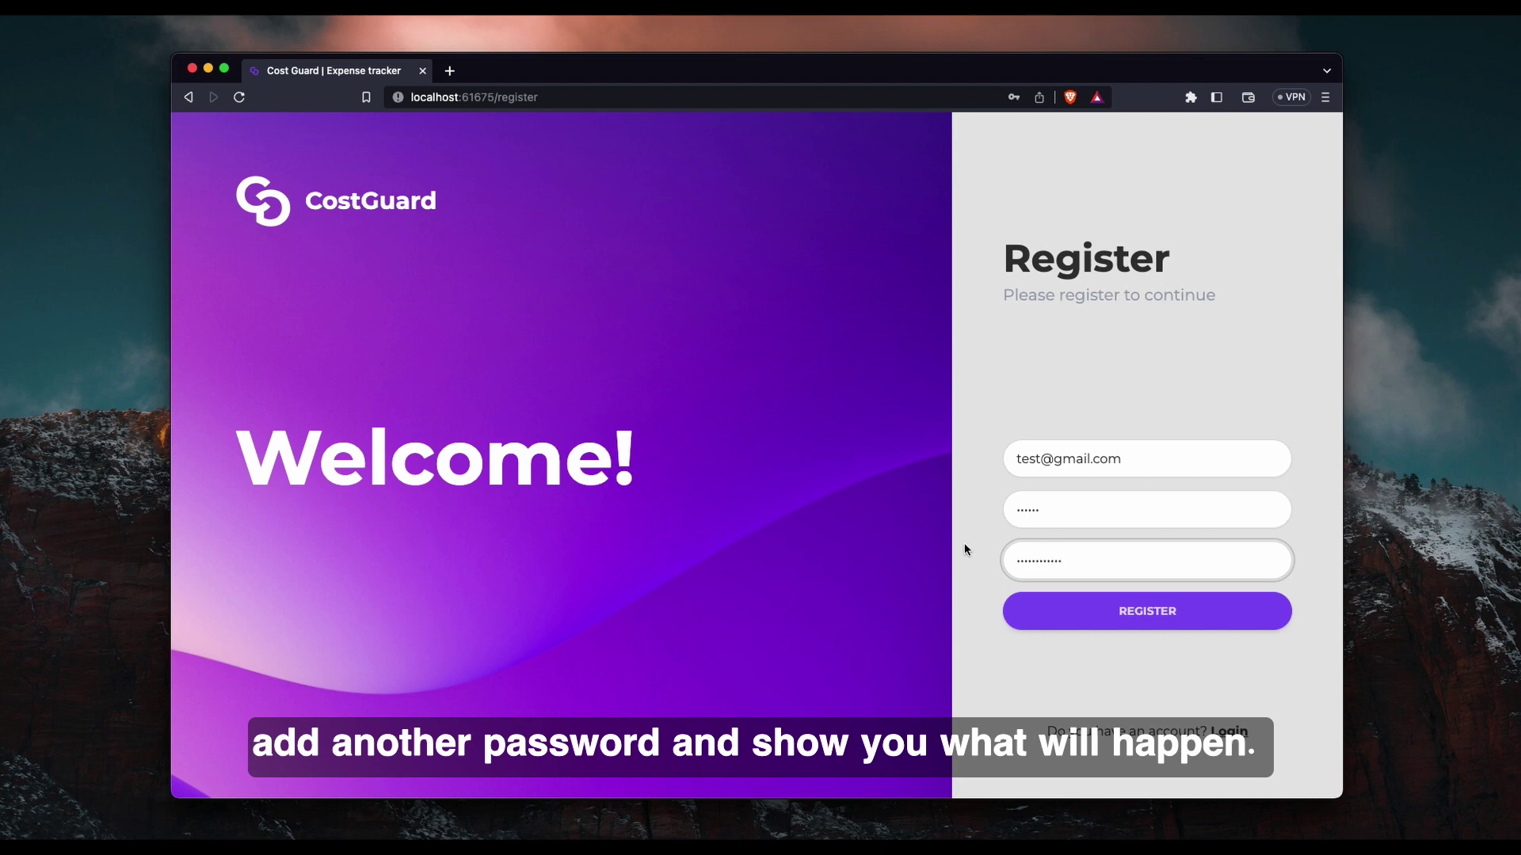
left_click(1146, 614)
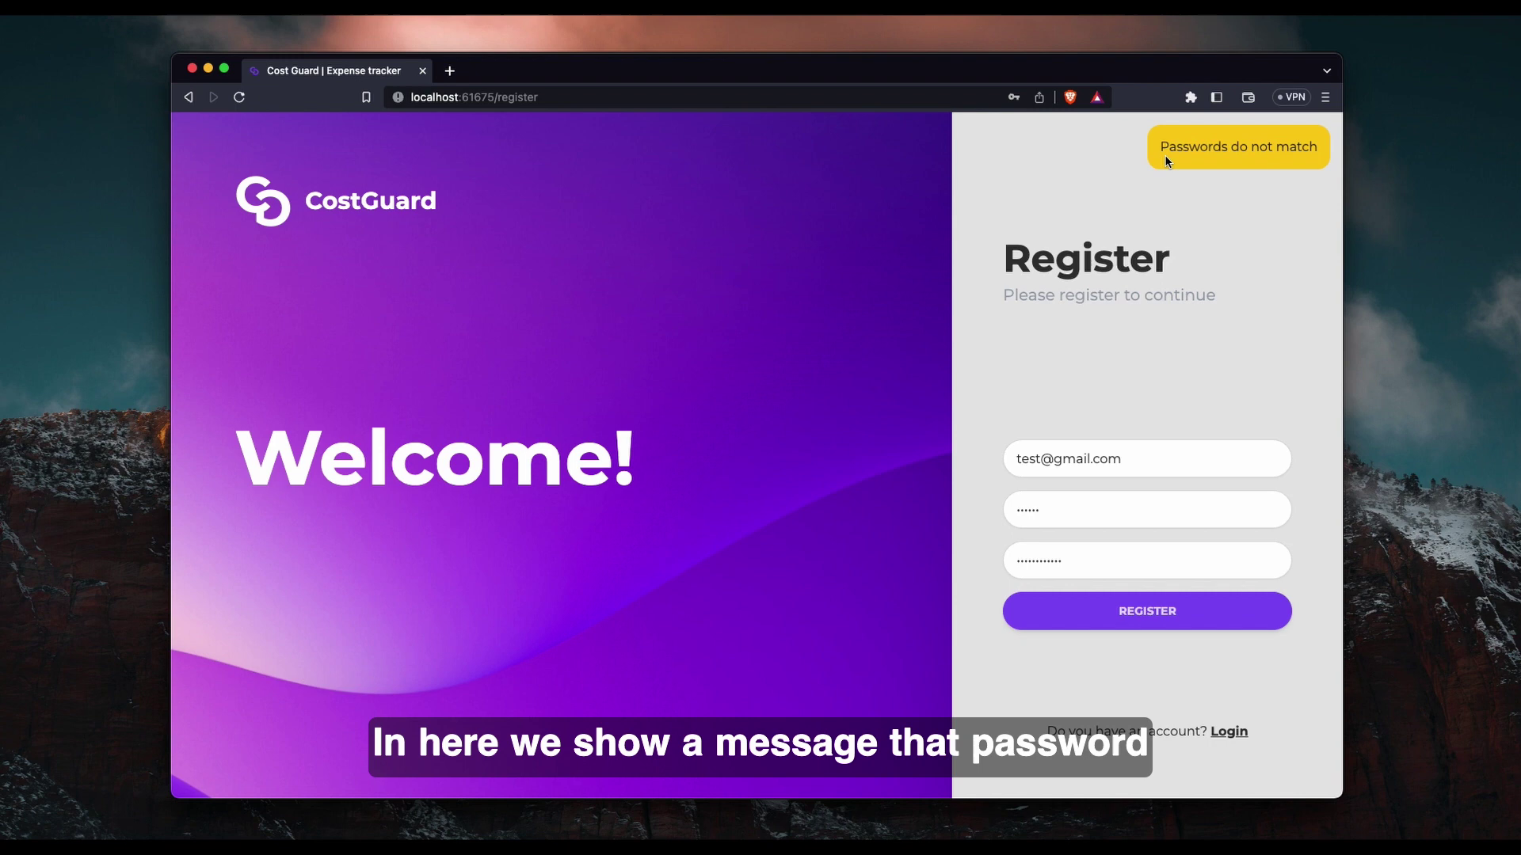
Resubmit the registration, strip the email's domain, then switch to login and back to register.
left_click(1123, 626)
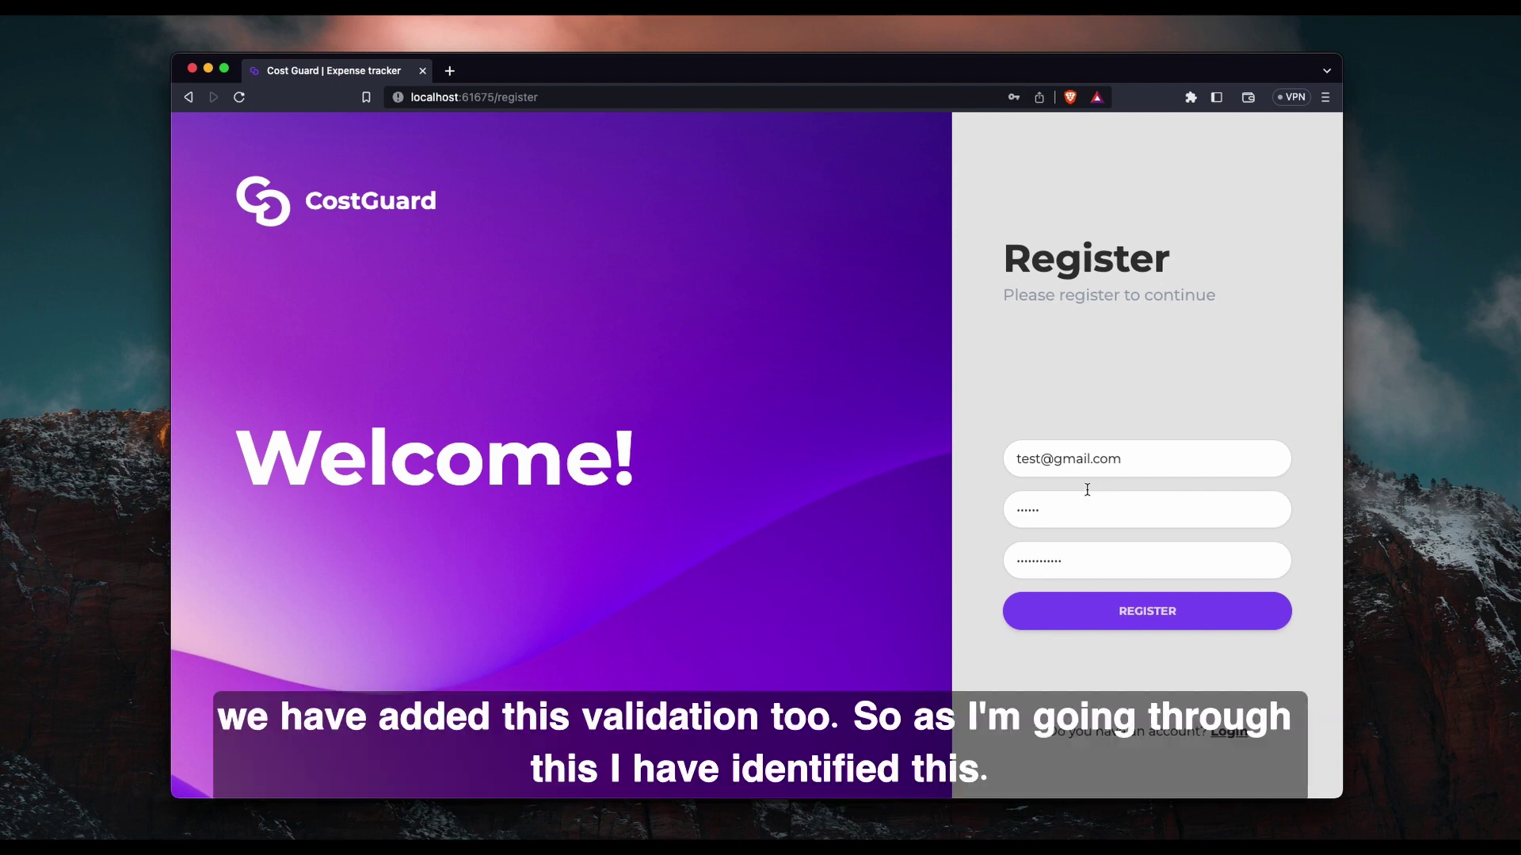
double_click(1083, 459)
key("BackSpace")
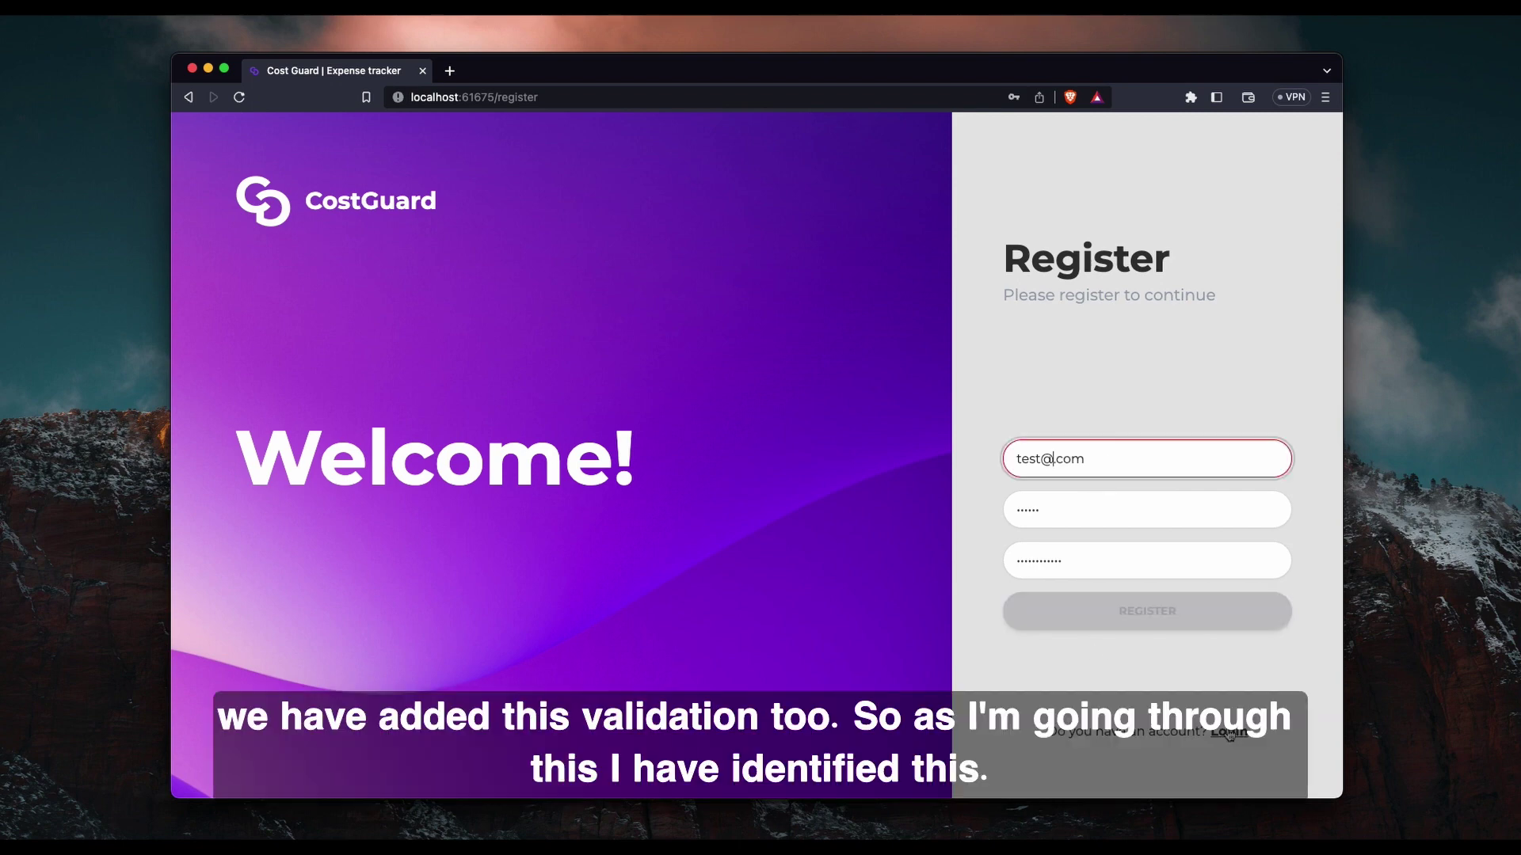
left_click(1230, 733)
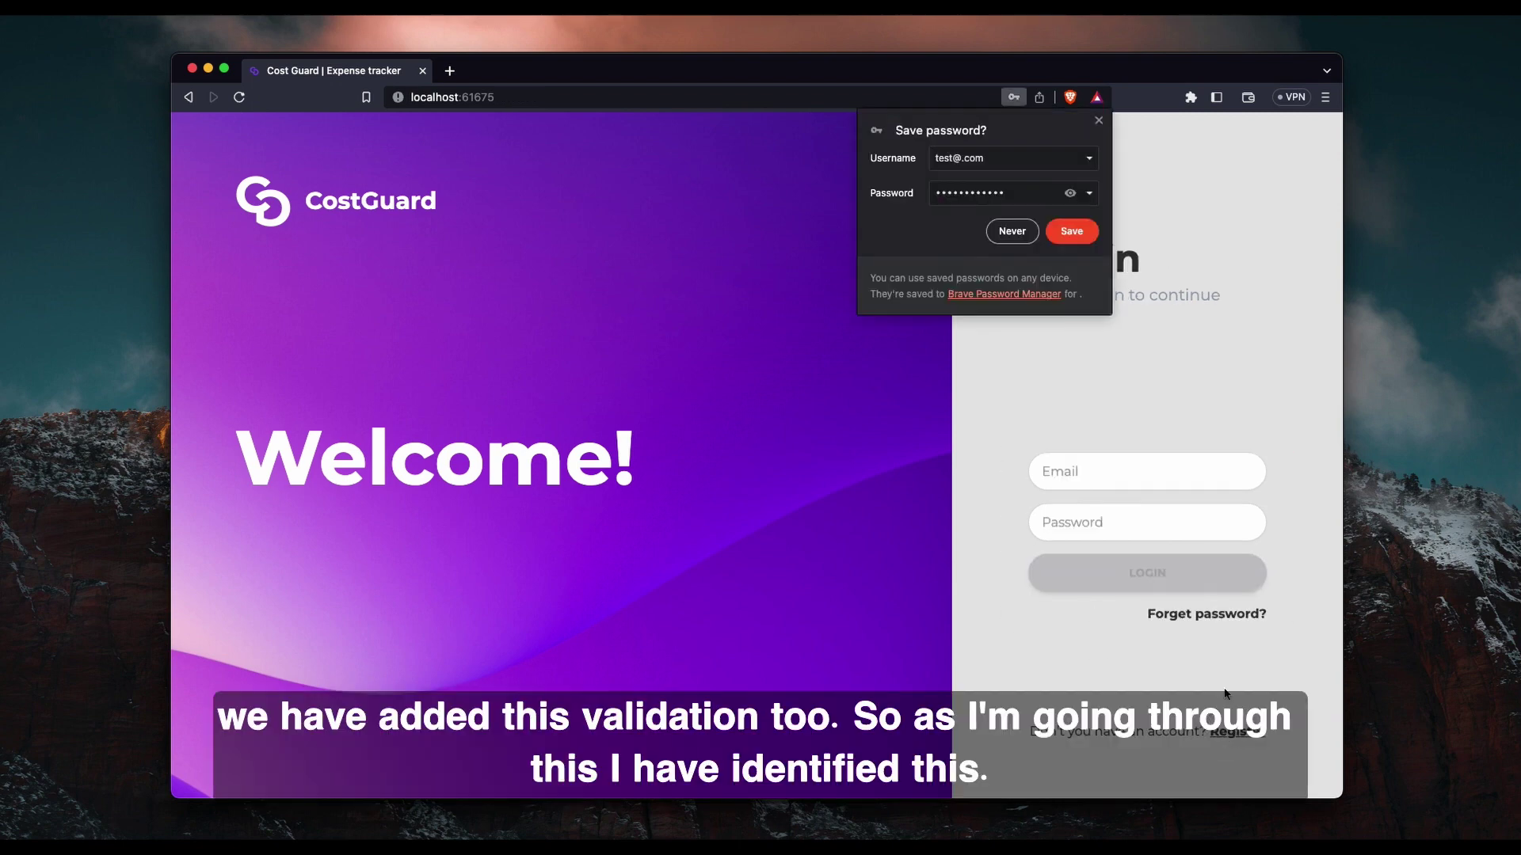
left_click(1100, 133)
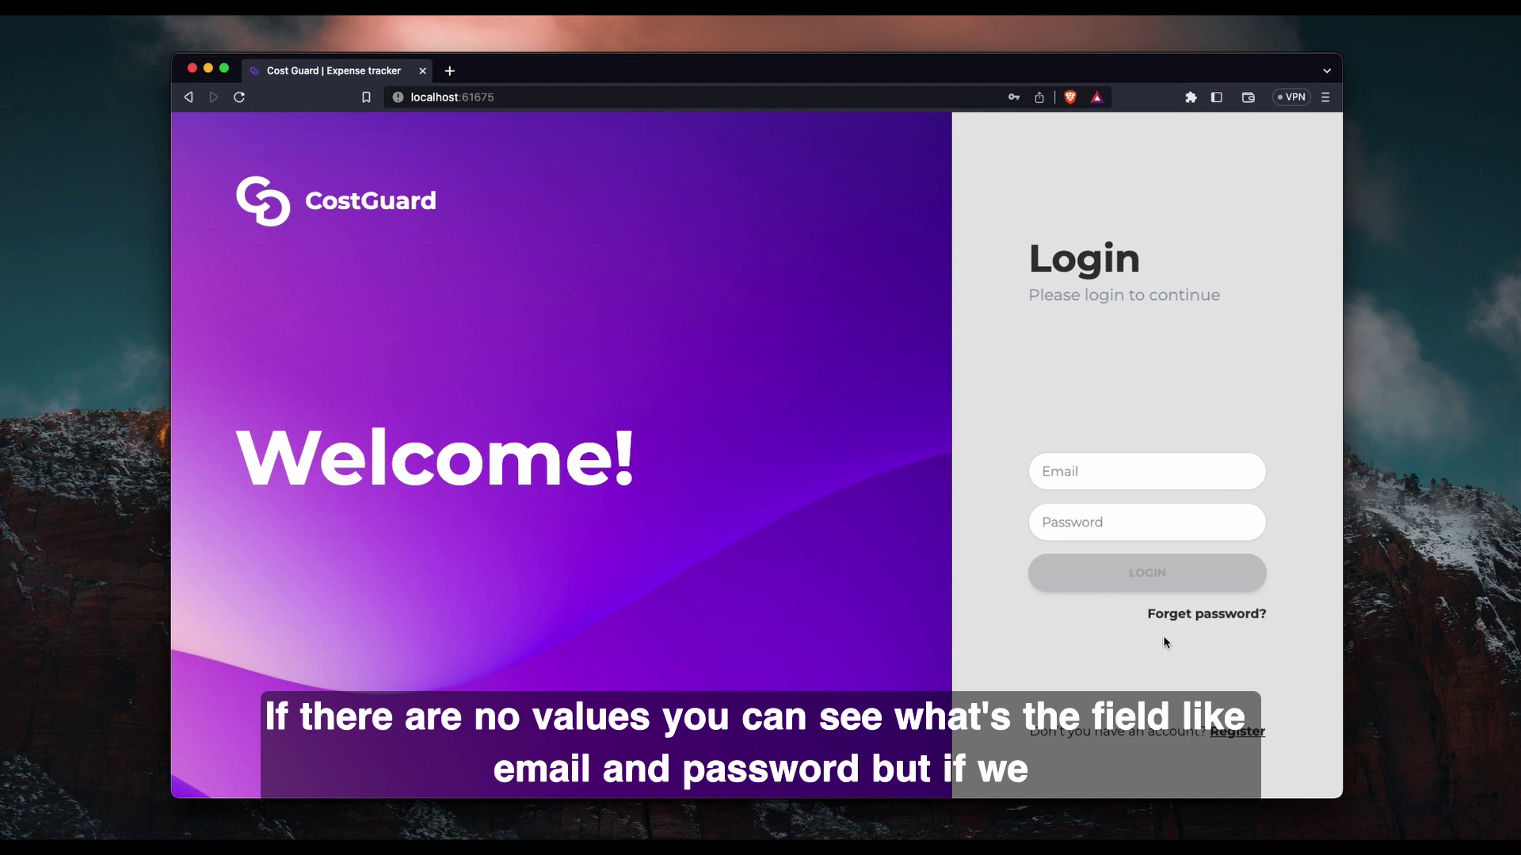
left_click(1235, 731)
Fill registration with a malformed email, a password and a shorter mismatched confirmation.
left_click(1068, 463)
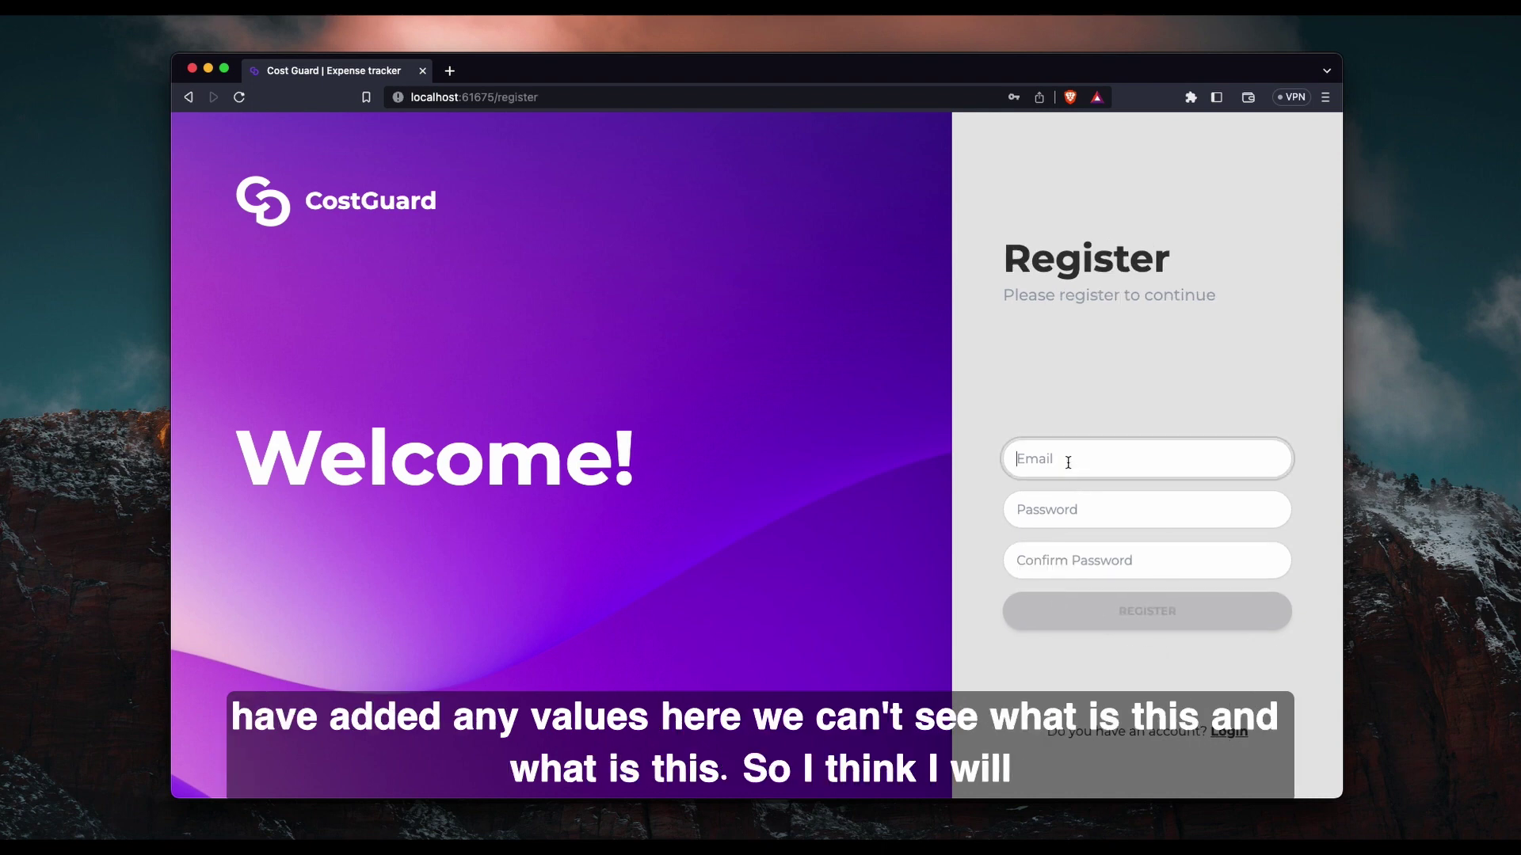
type("test2gmailcom")
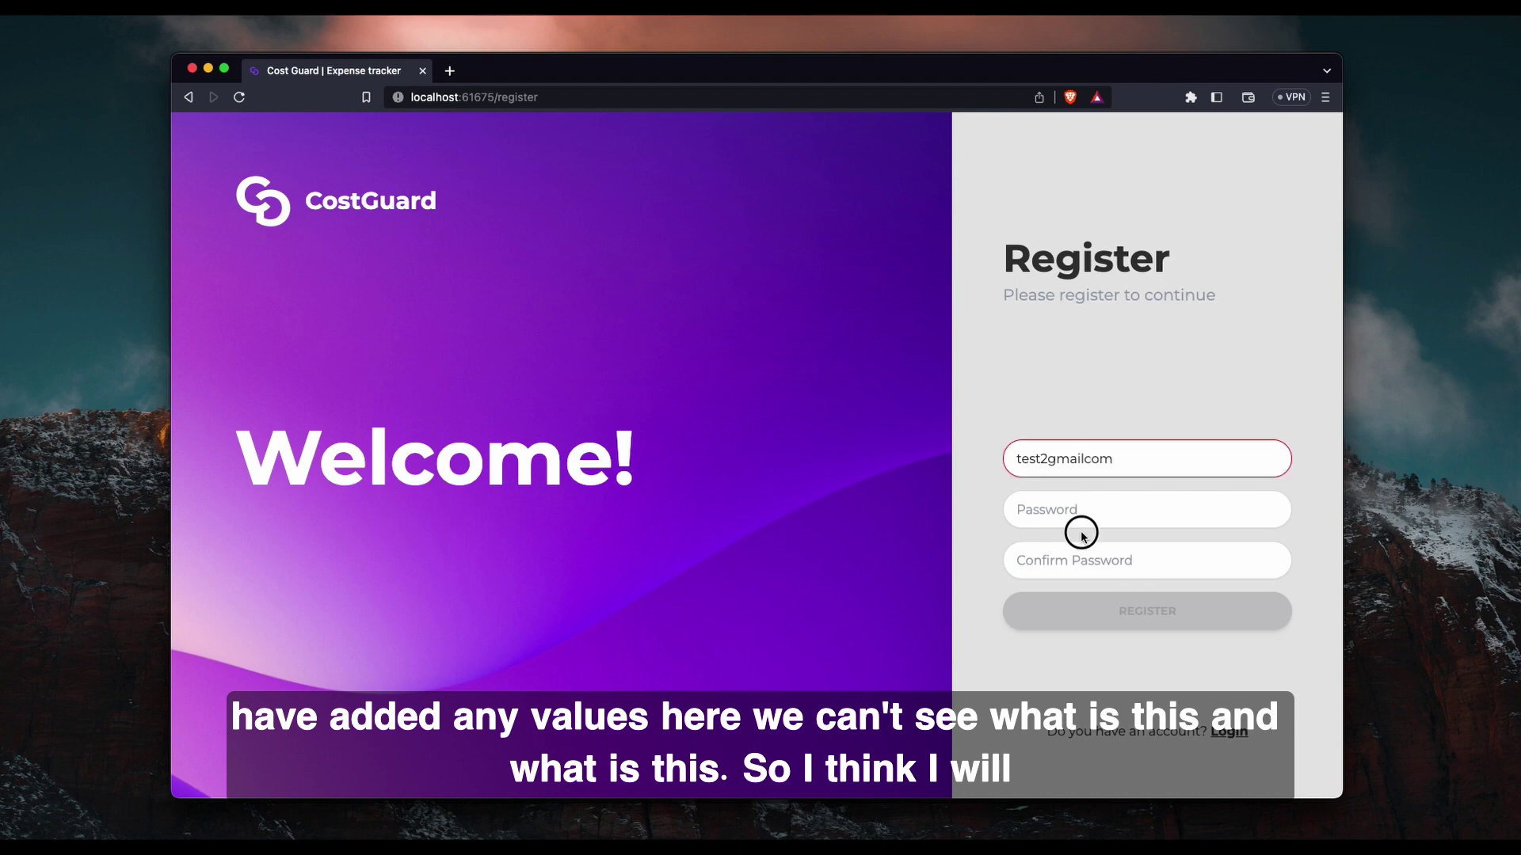
left_click(1073, 508)
type("123456")
key("Tab")
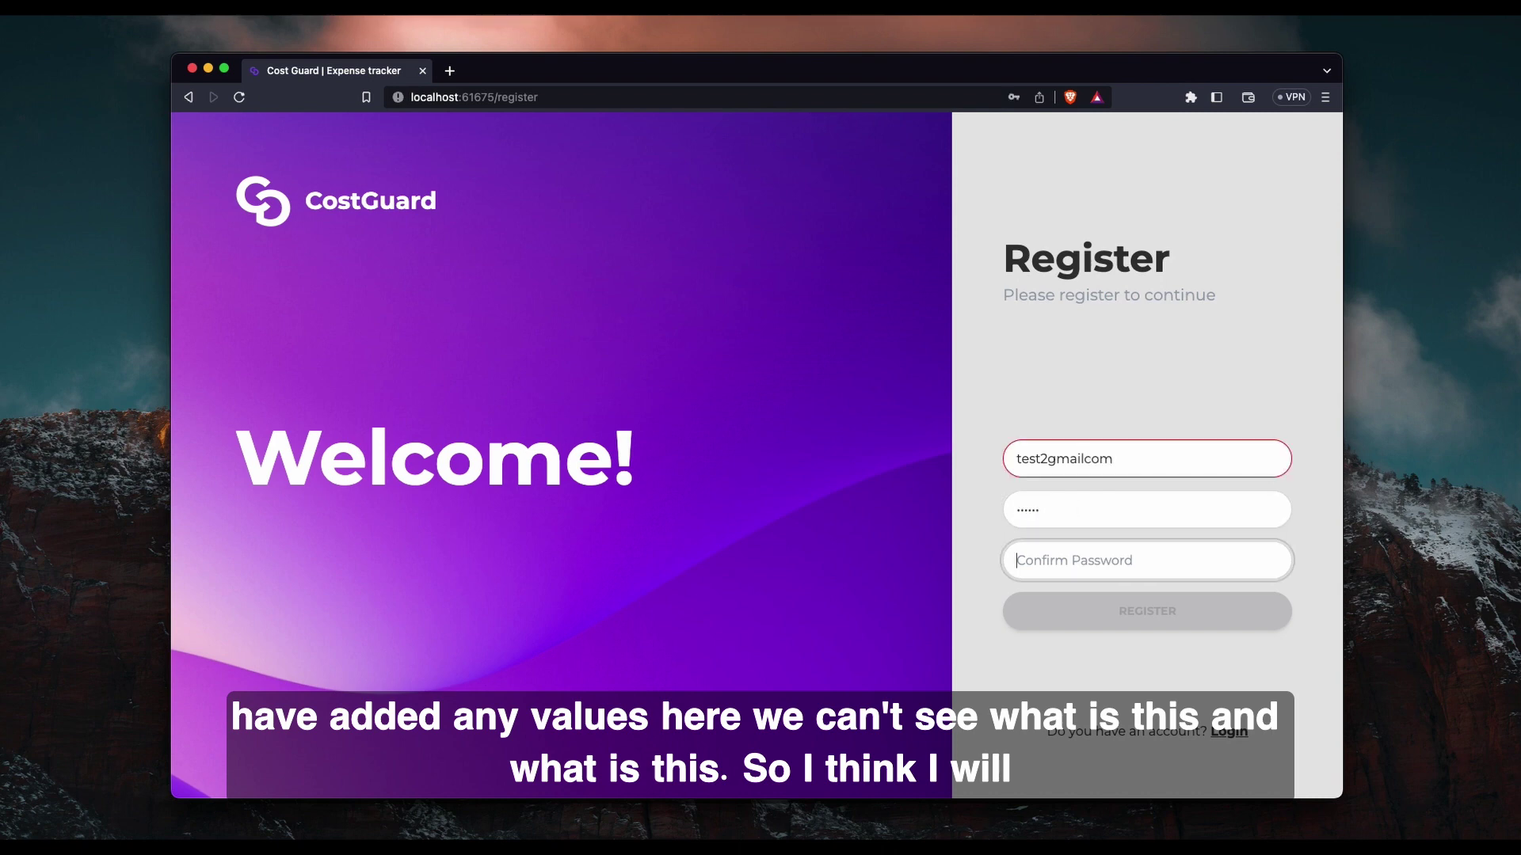
type("12")
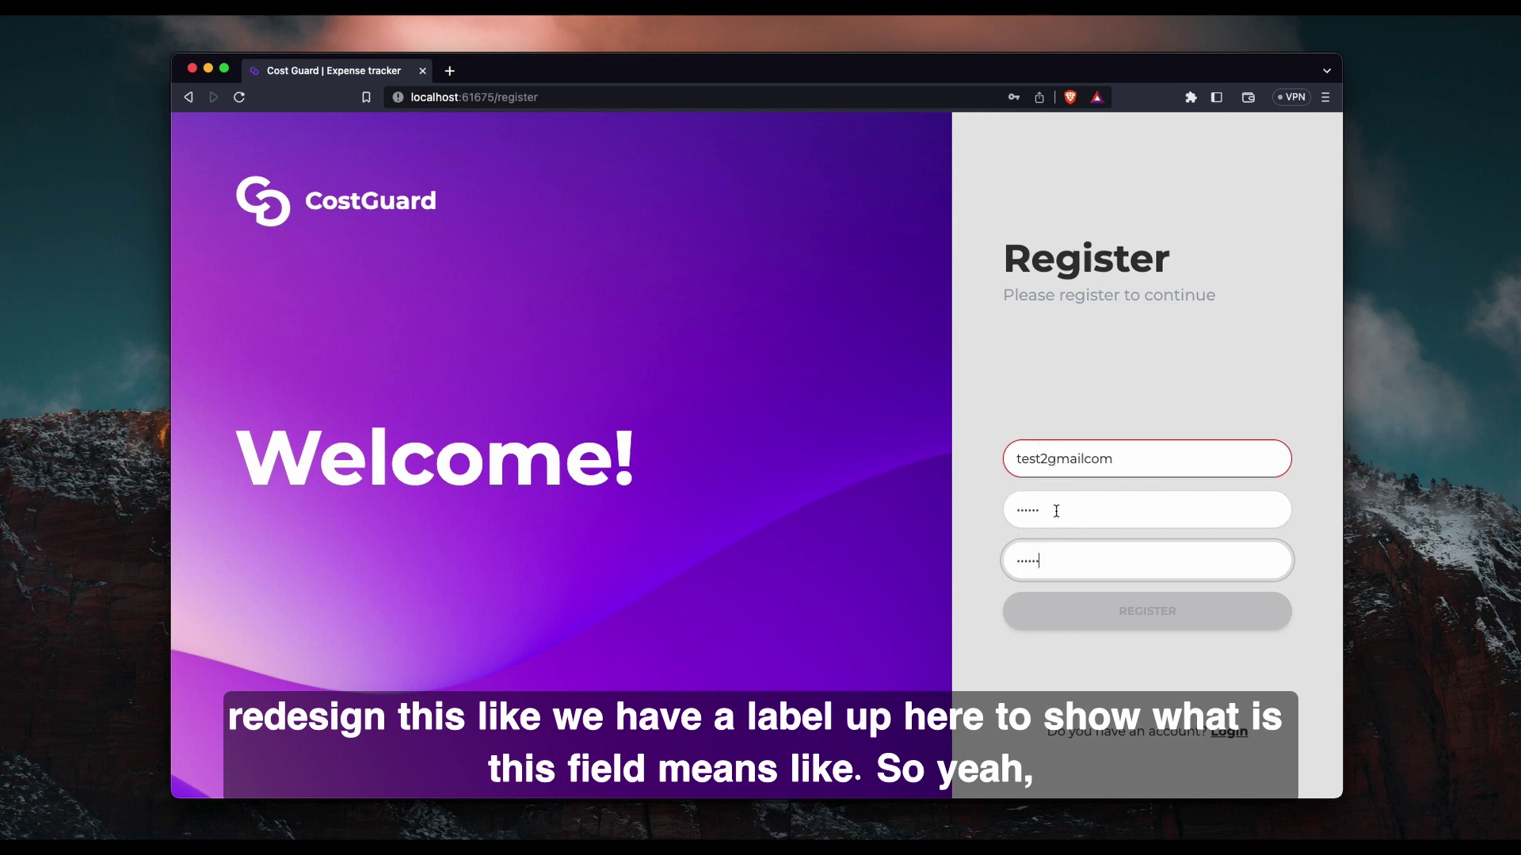
left_click(1061, 640)
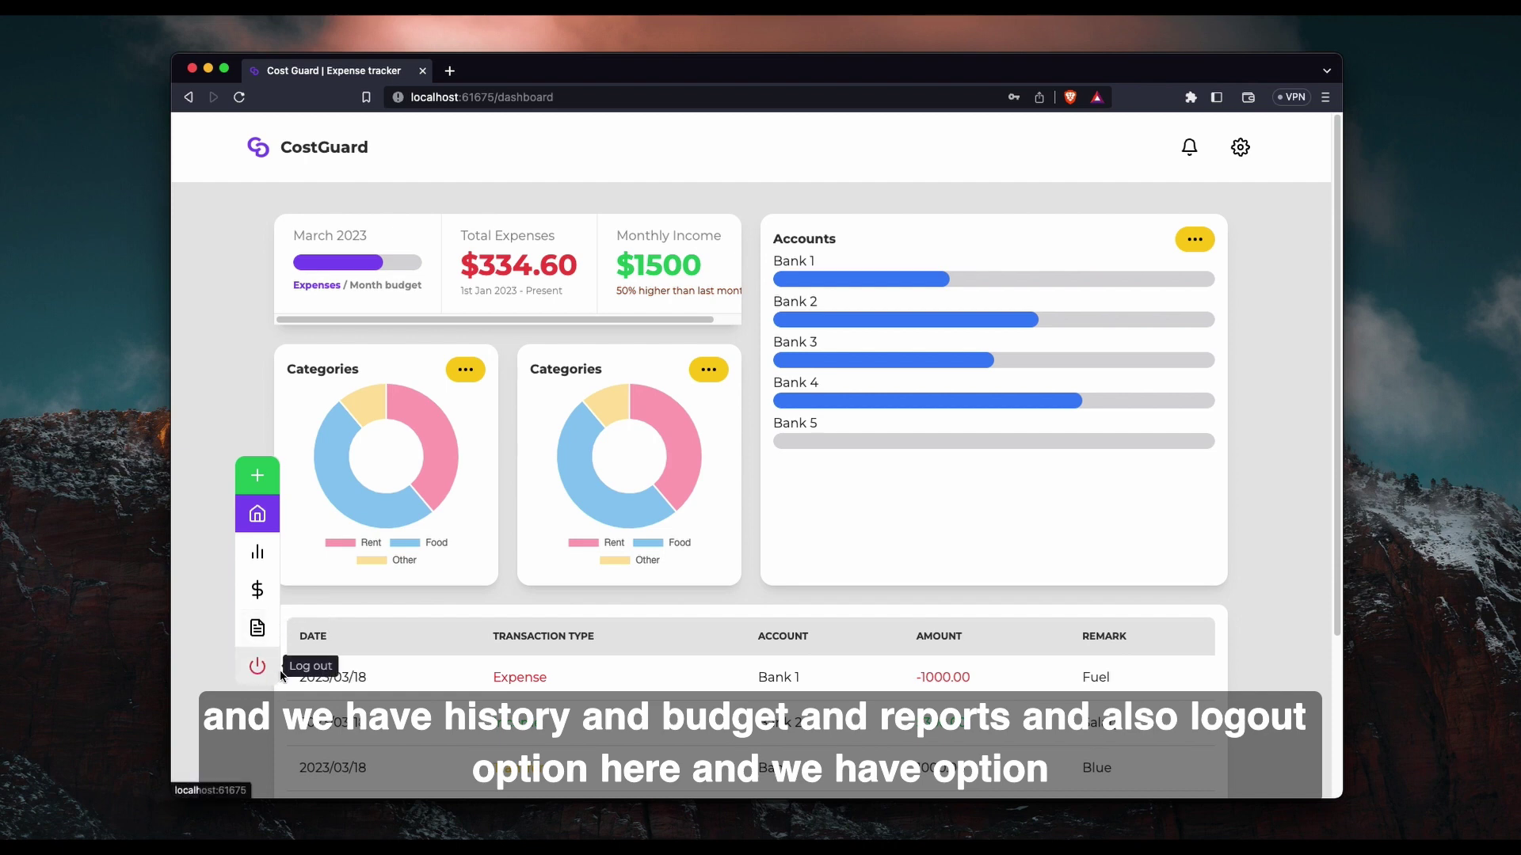
Fill in a new transaction with amount 100, category Food and date 2023-03-26.
left_click(262, 489)
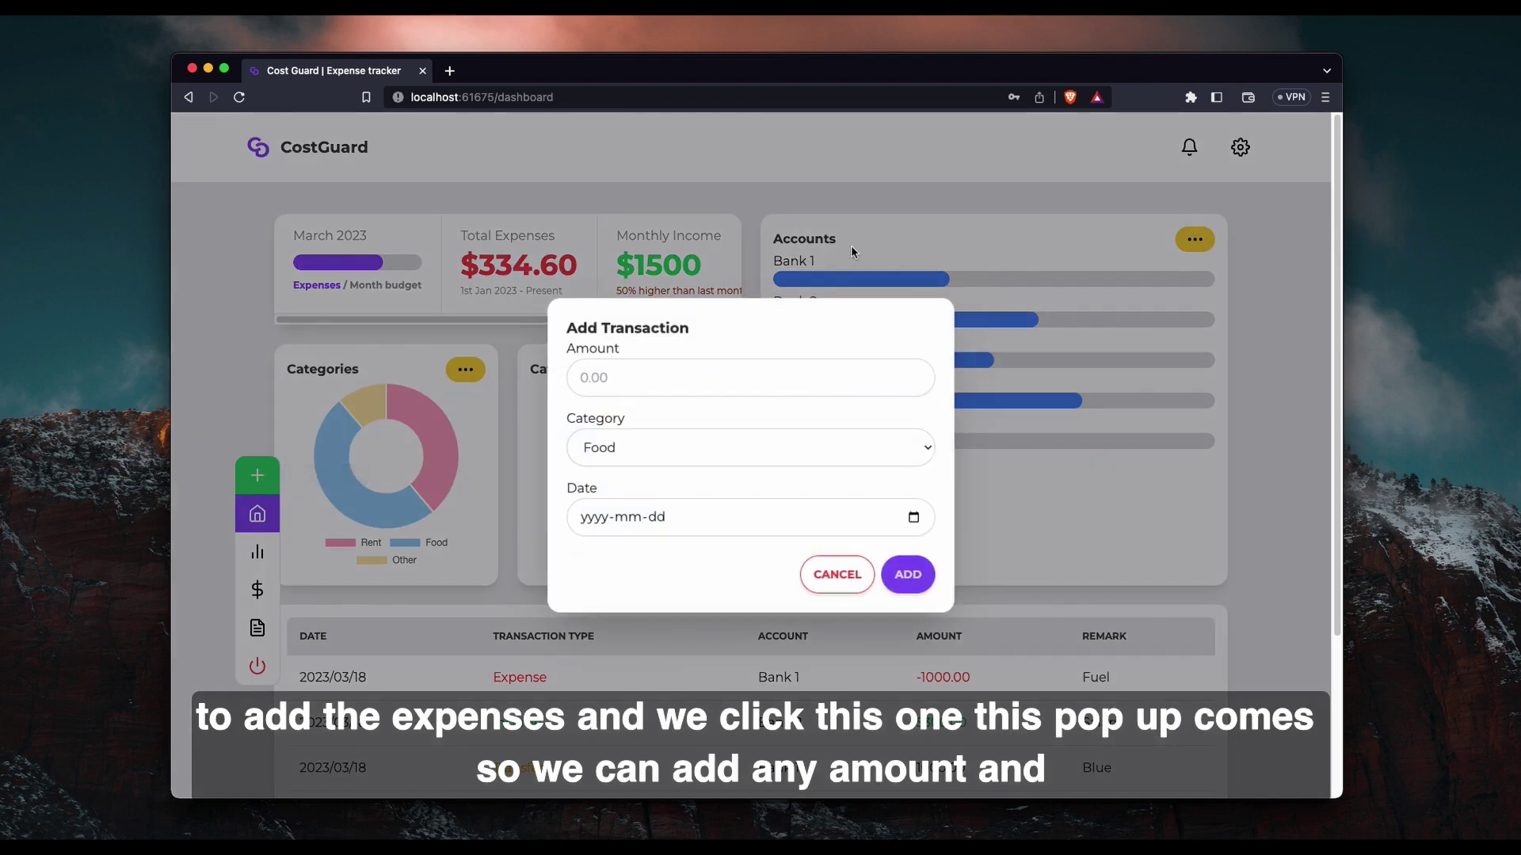
left_click(723, 391)
type("100")
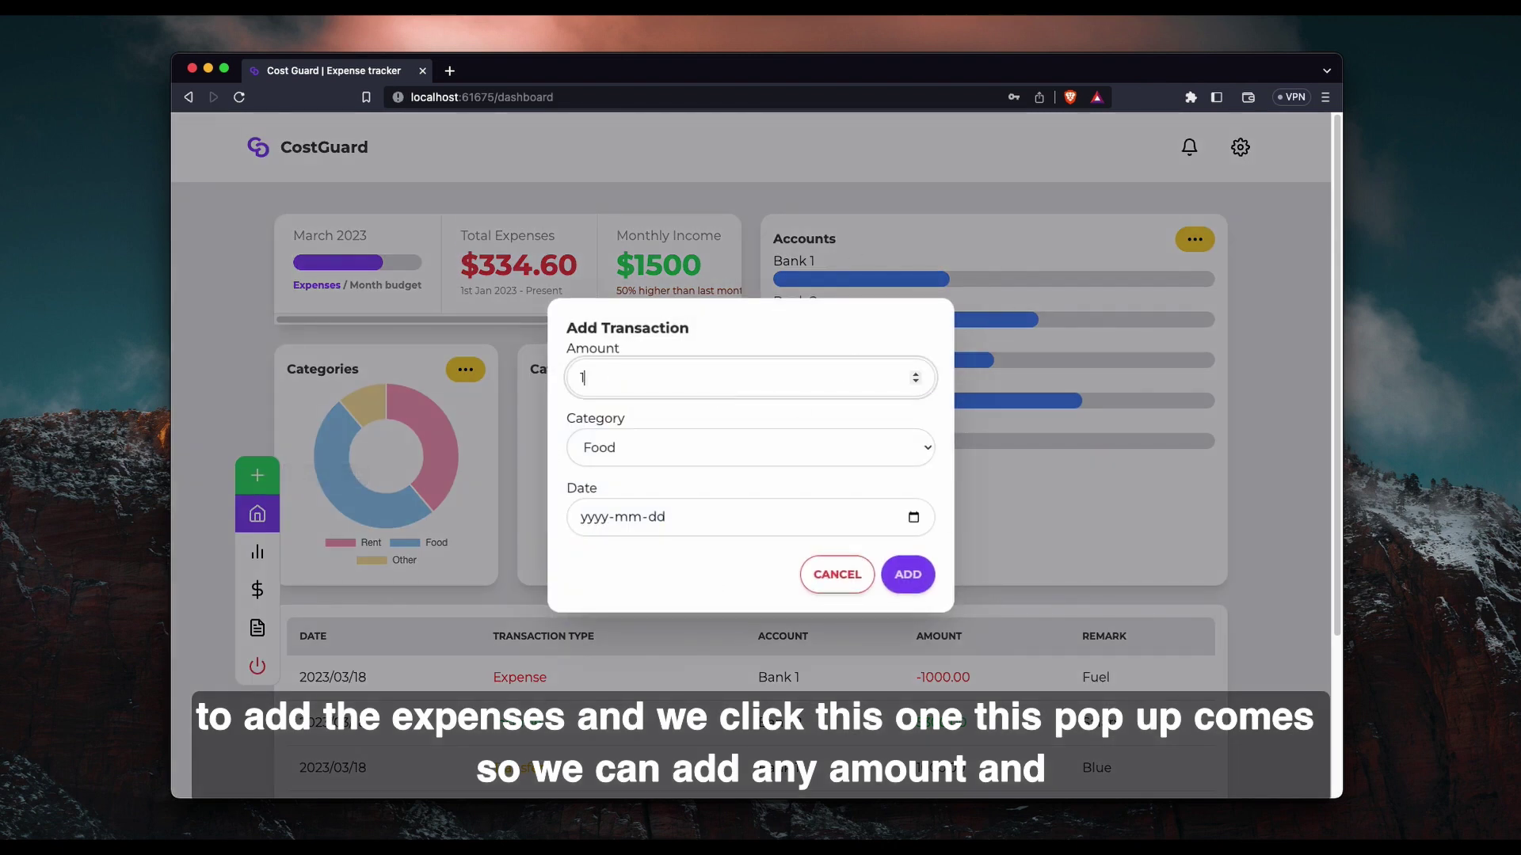
left_click(700, 436)
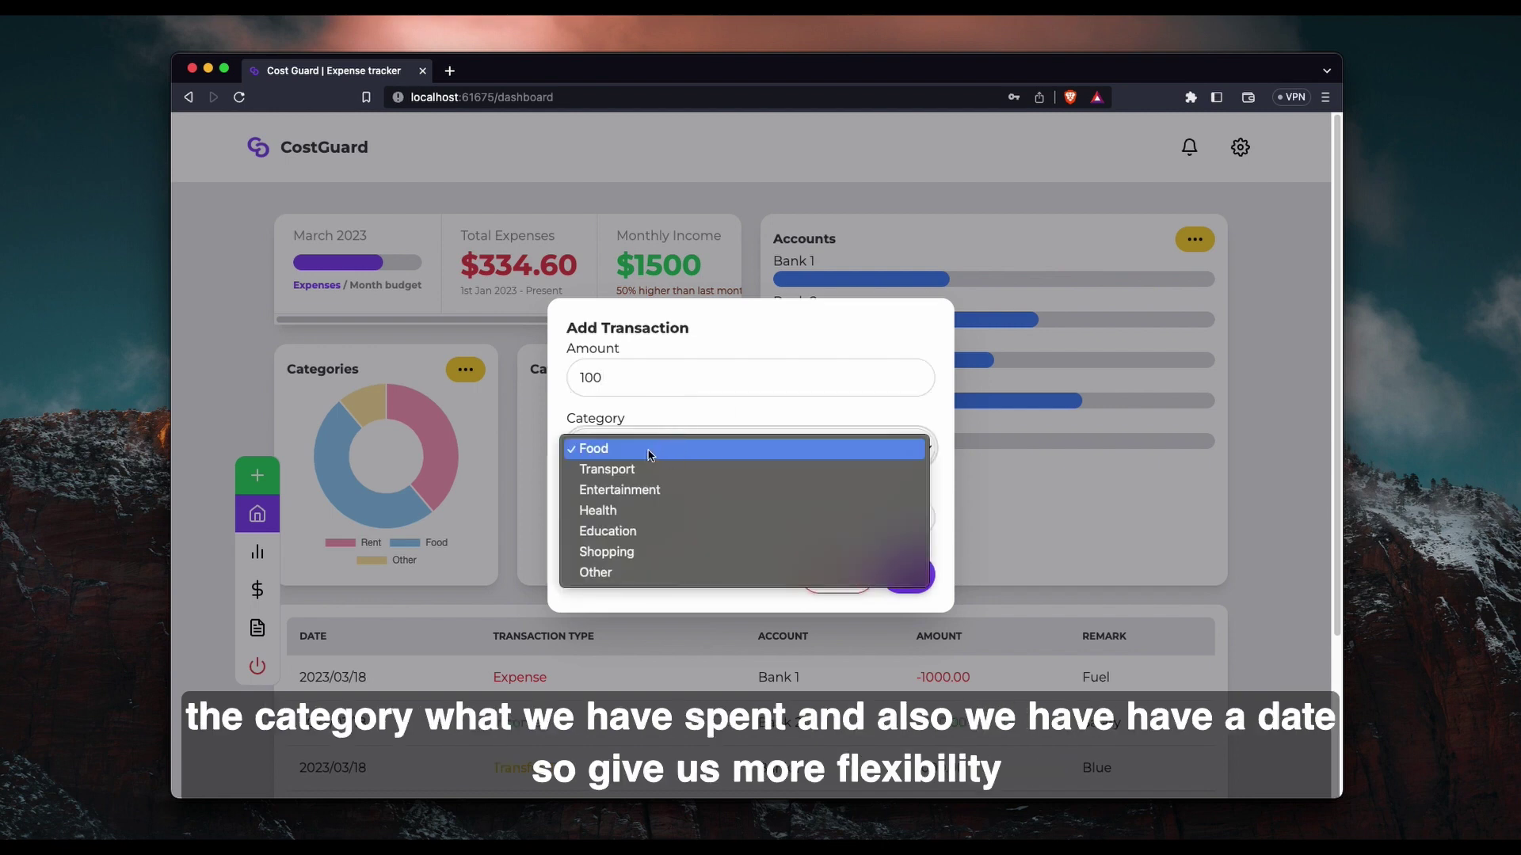
left_click(674, 354)
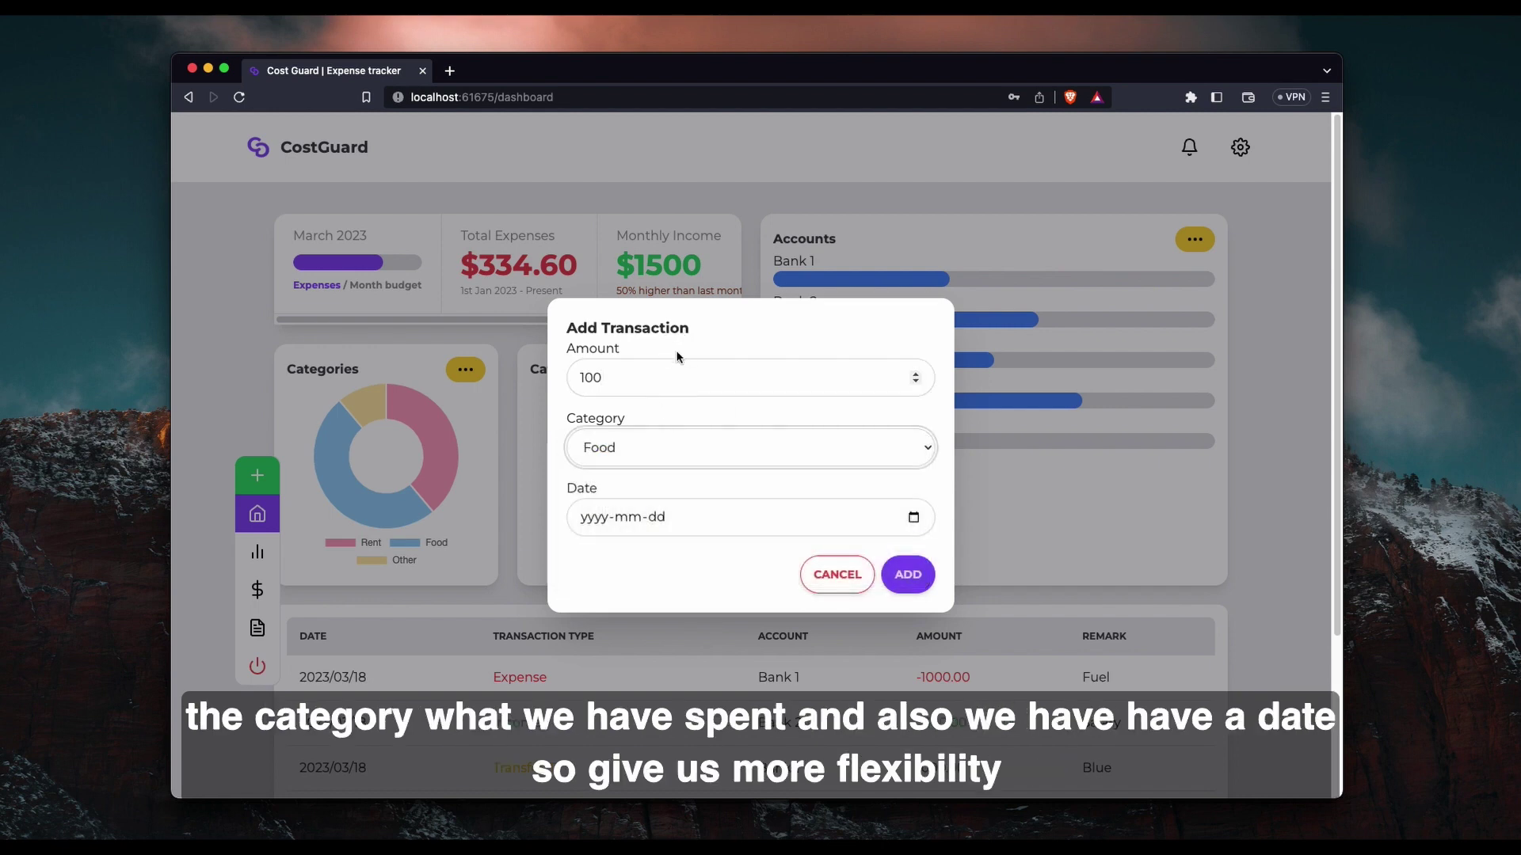
left_click(912, 517)
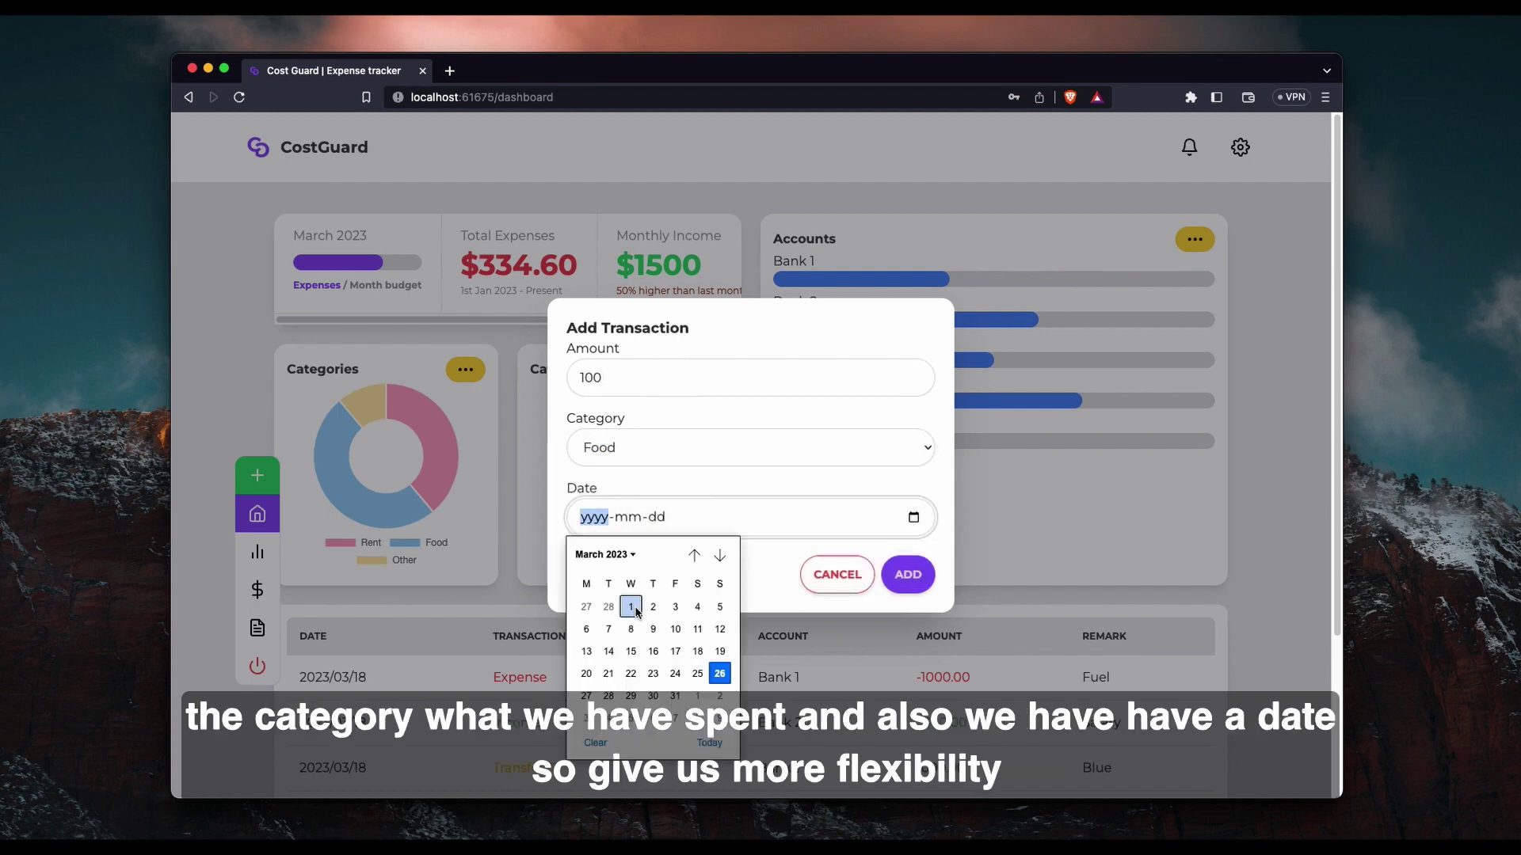
left_click(719, 674)
left_click(590, 579)
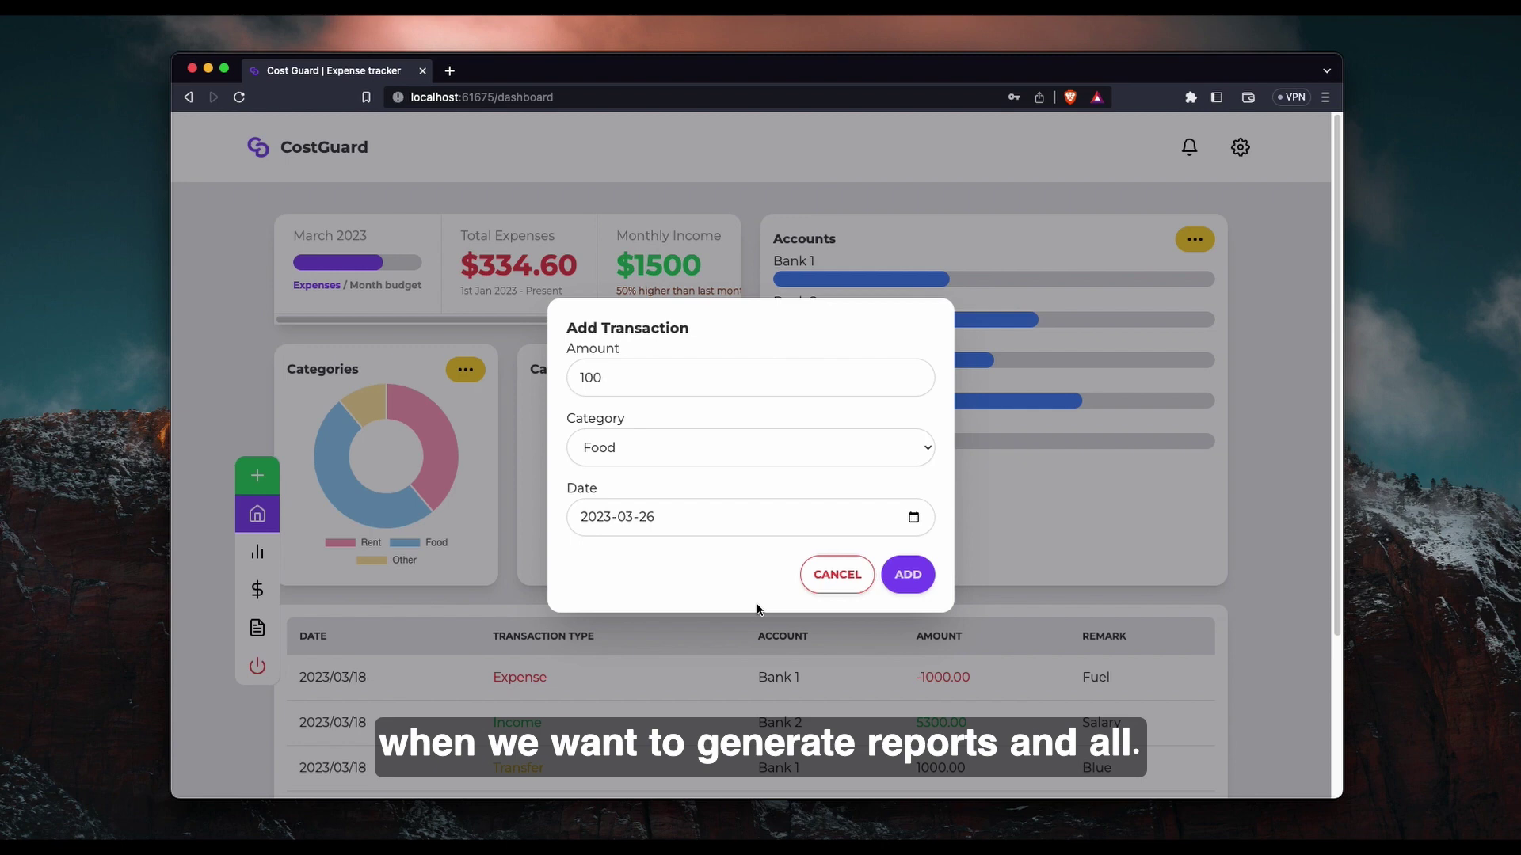
left_click(837, 575)
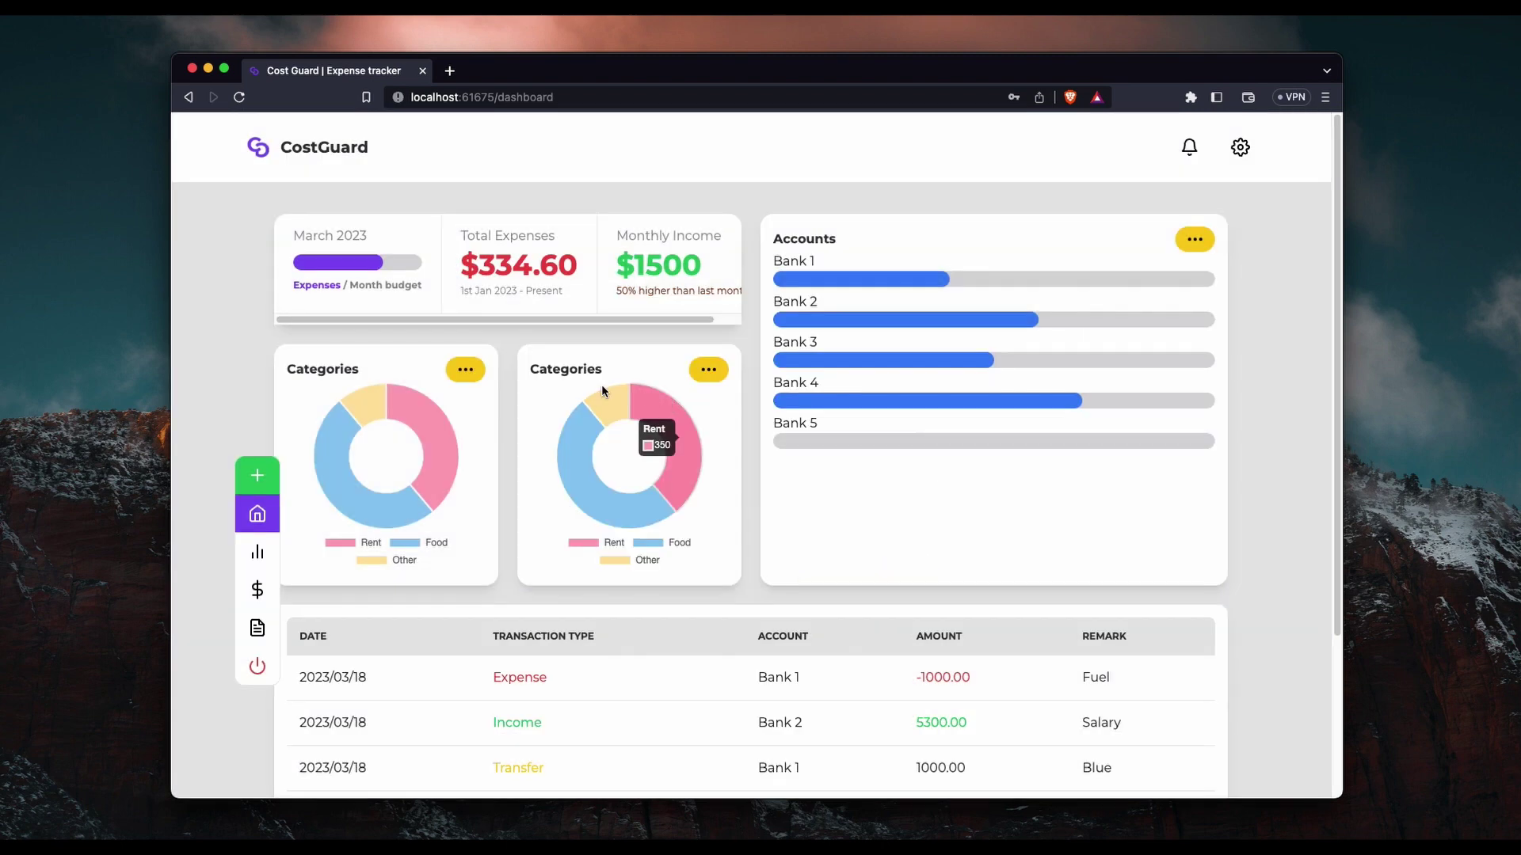
left_click_drag(468, 319, 407, 315)
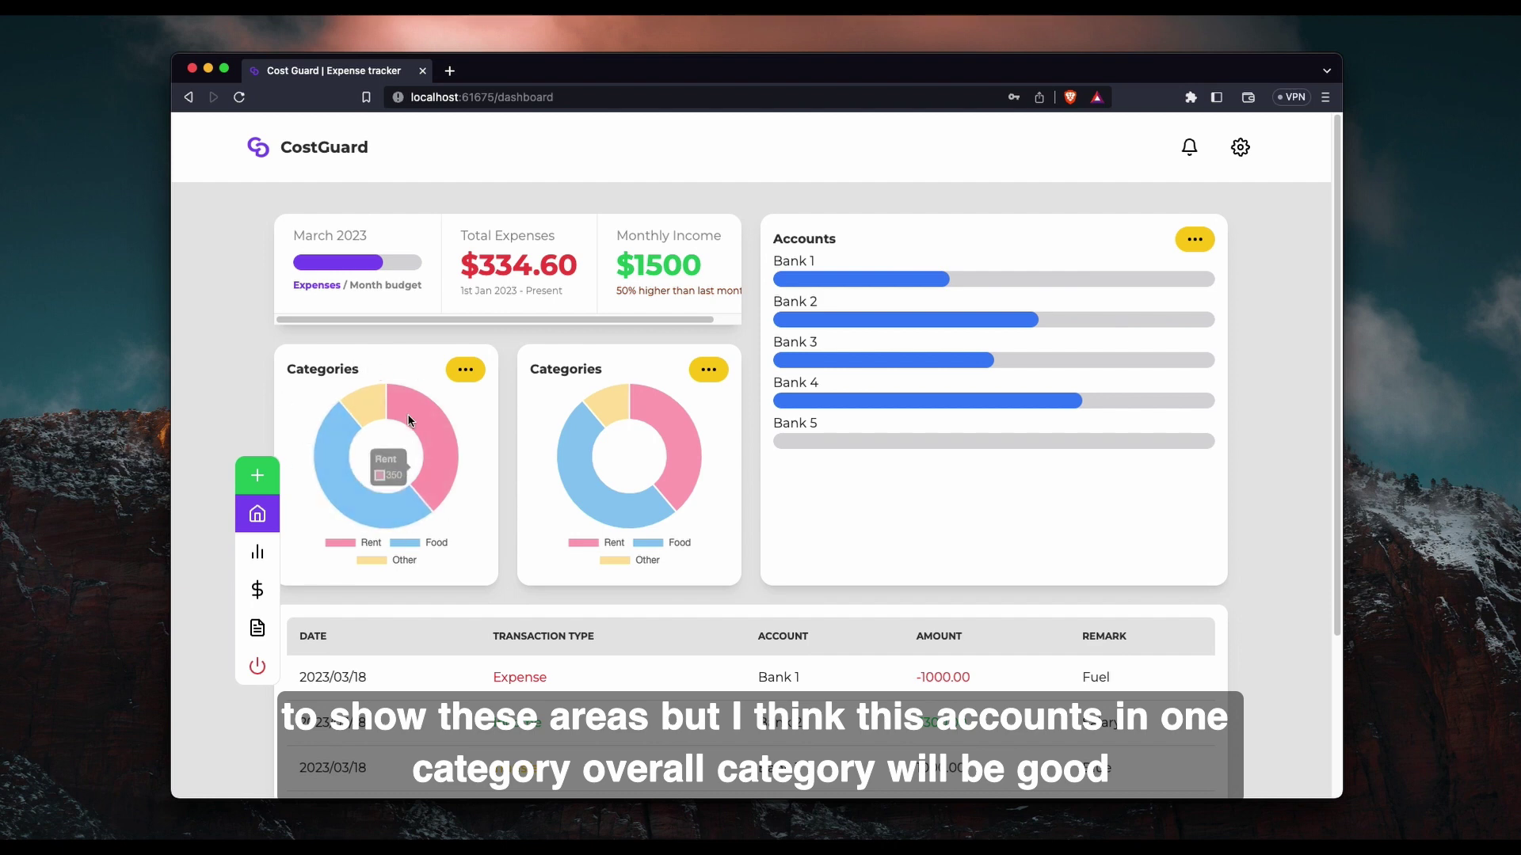
scroll(360, 459, "down", 3)
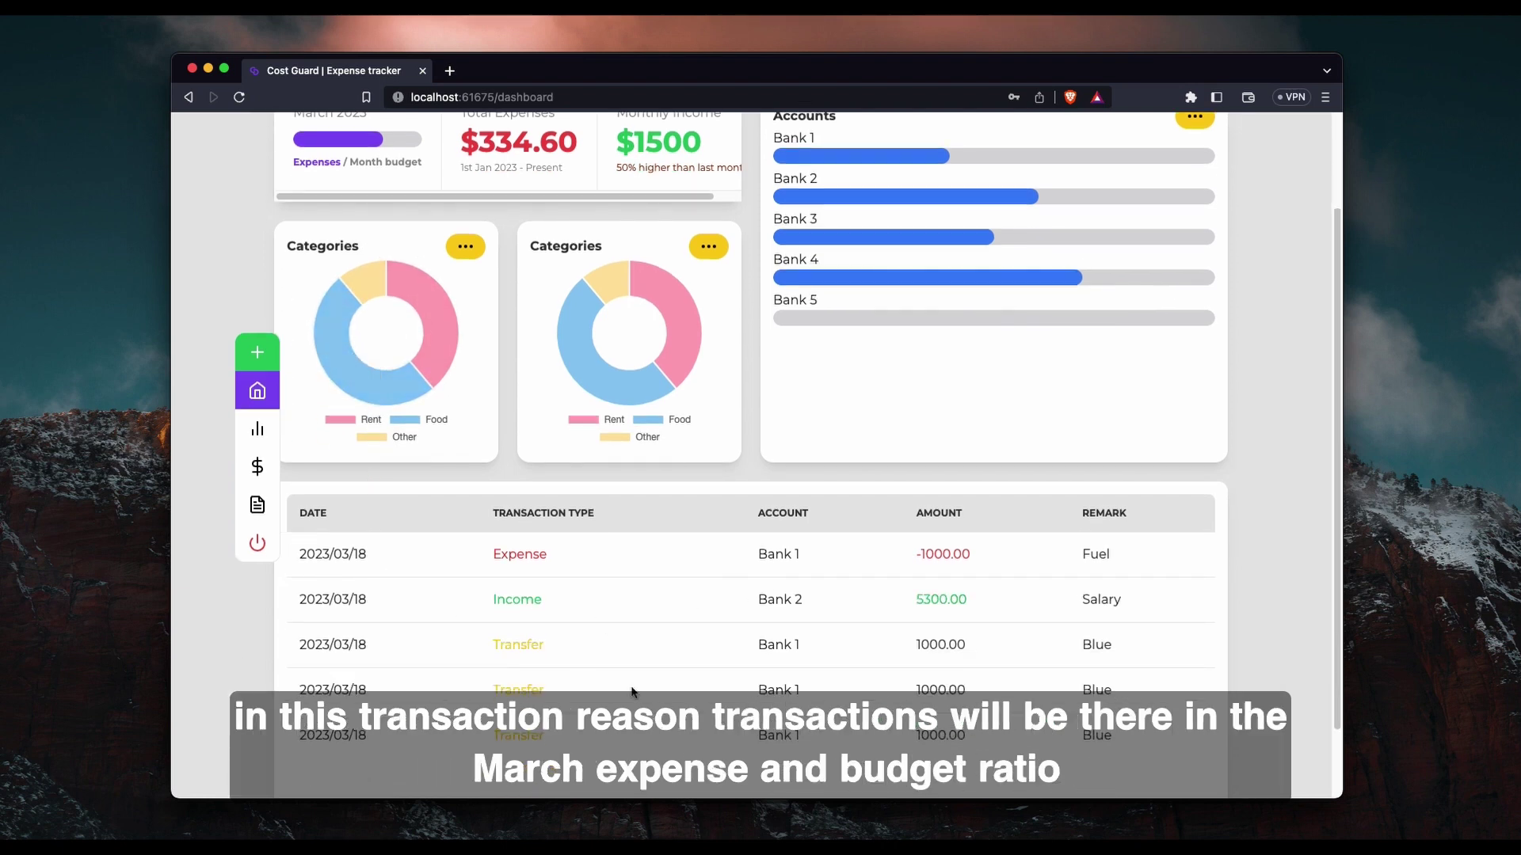
scroll(755, 444, "up", 3)
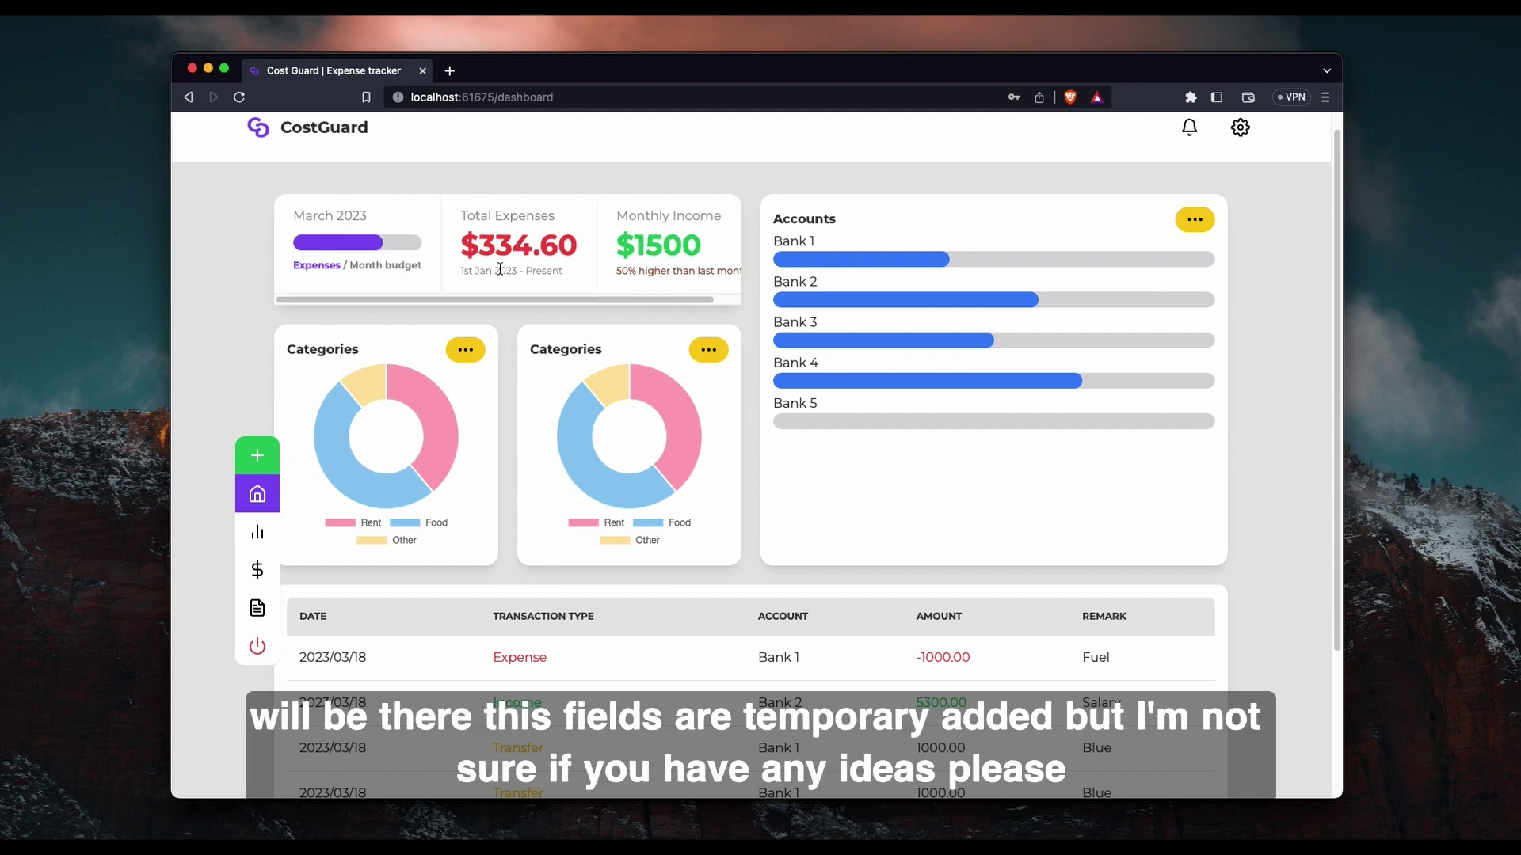
scroll(499, 270, "up", 1)
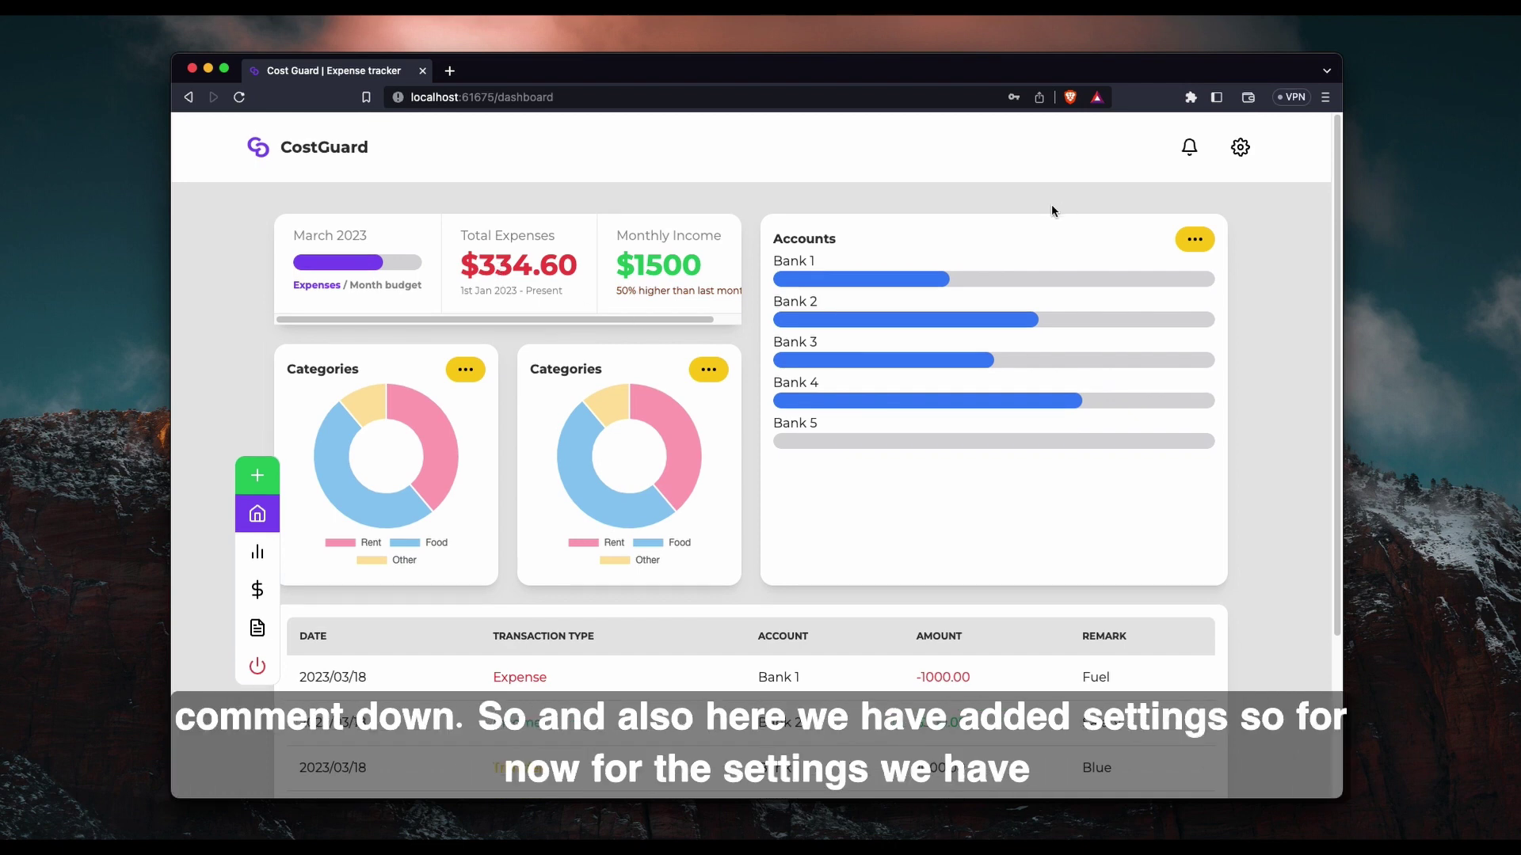
Open Settings, launch Edit Categories, check the category type list and toggle active off and on.
left_click(1240, 149)
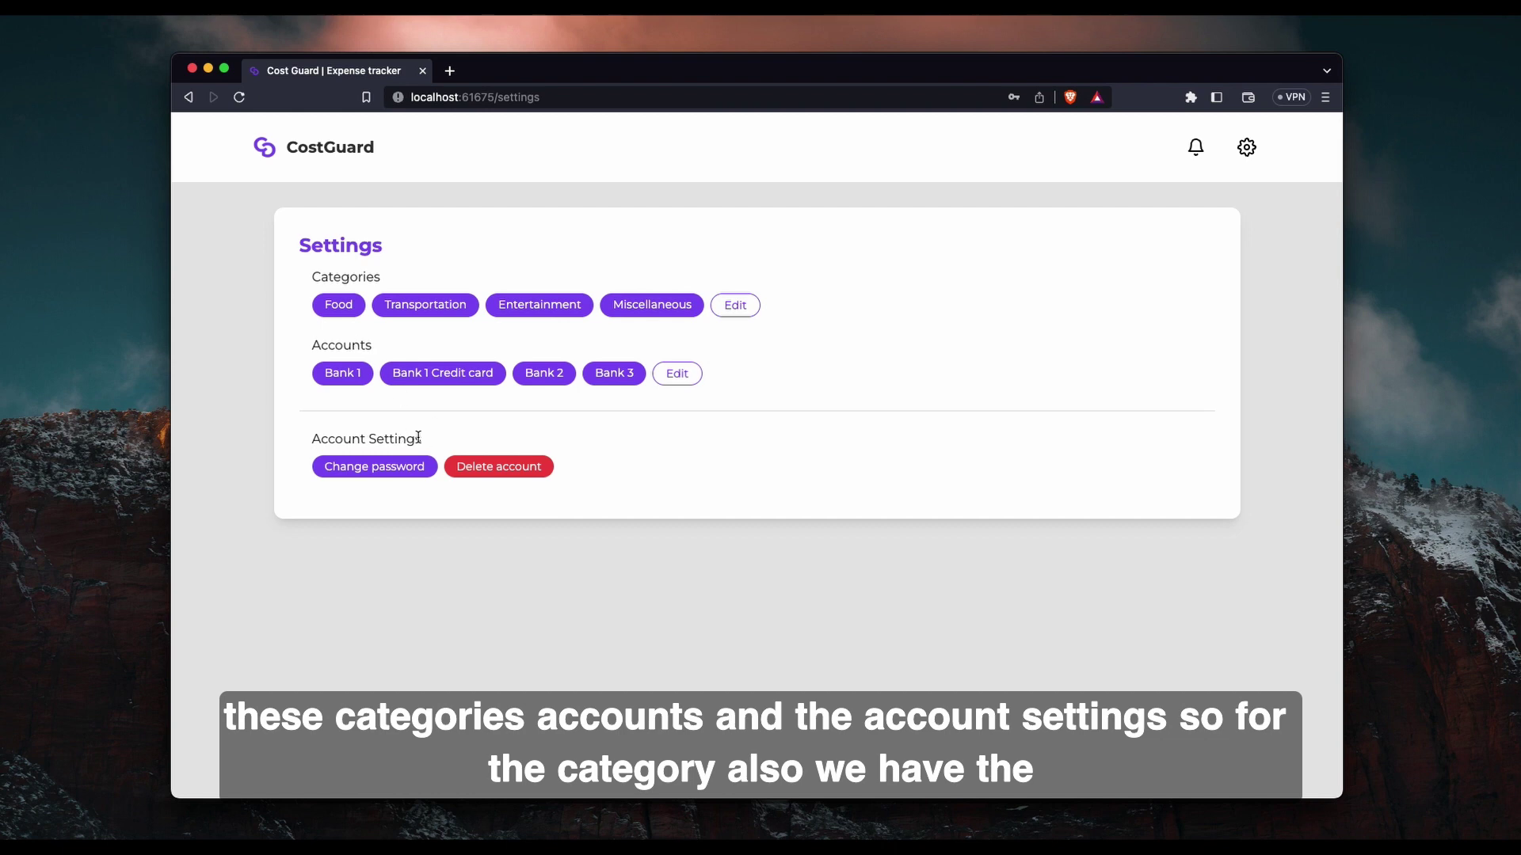
left_click(724, 311)
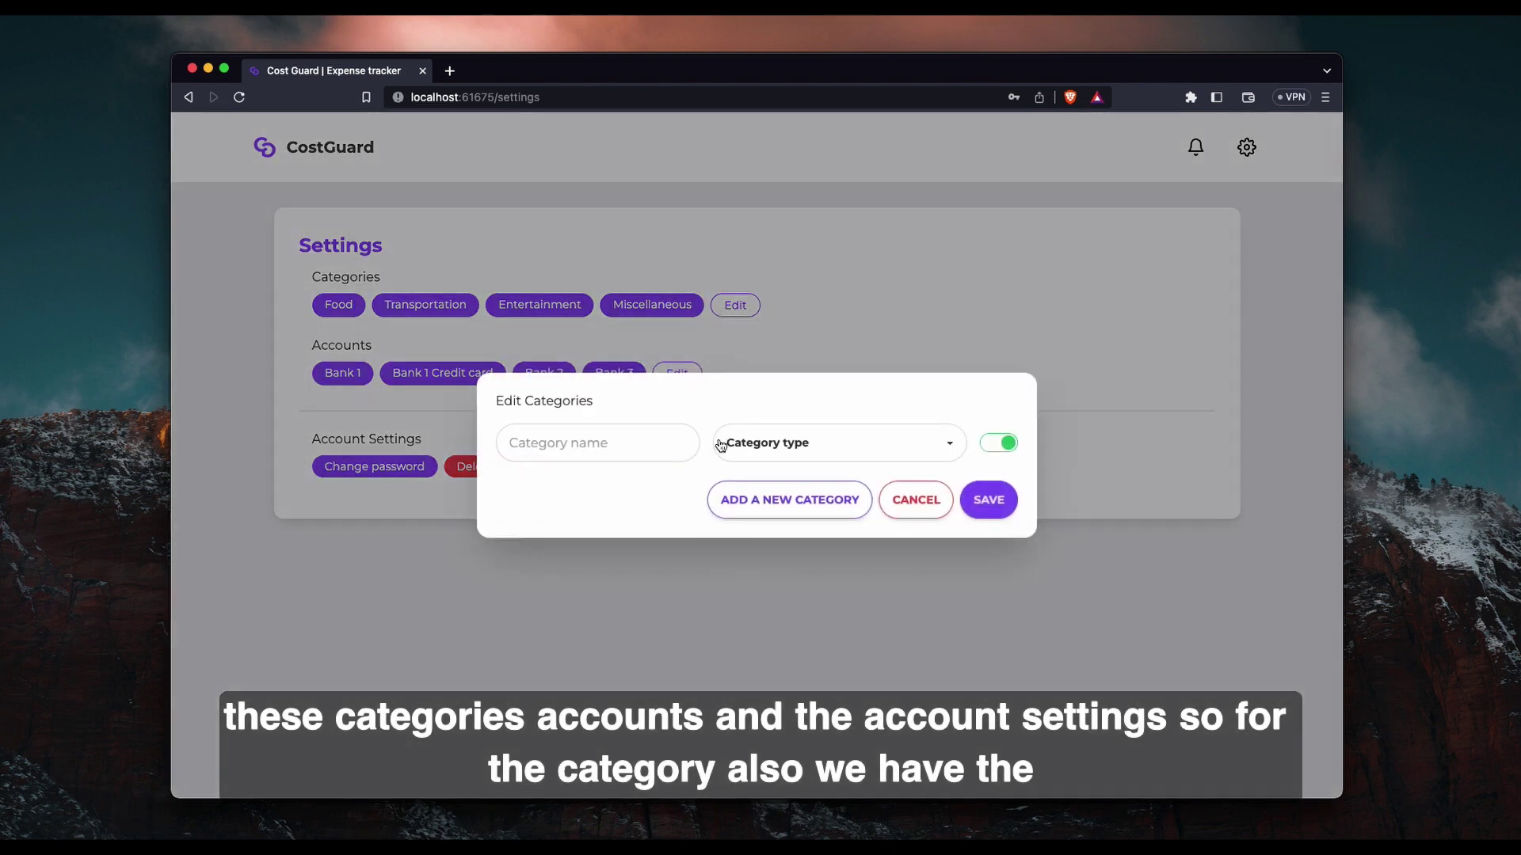
left_click(511, 448)
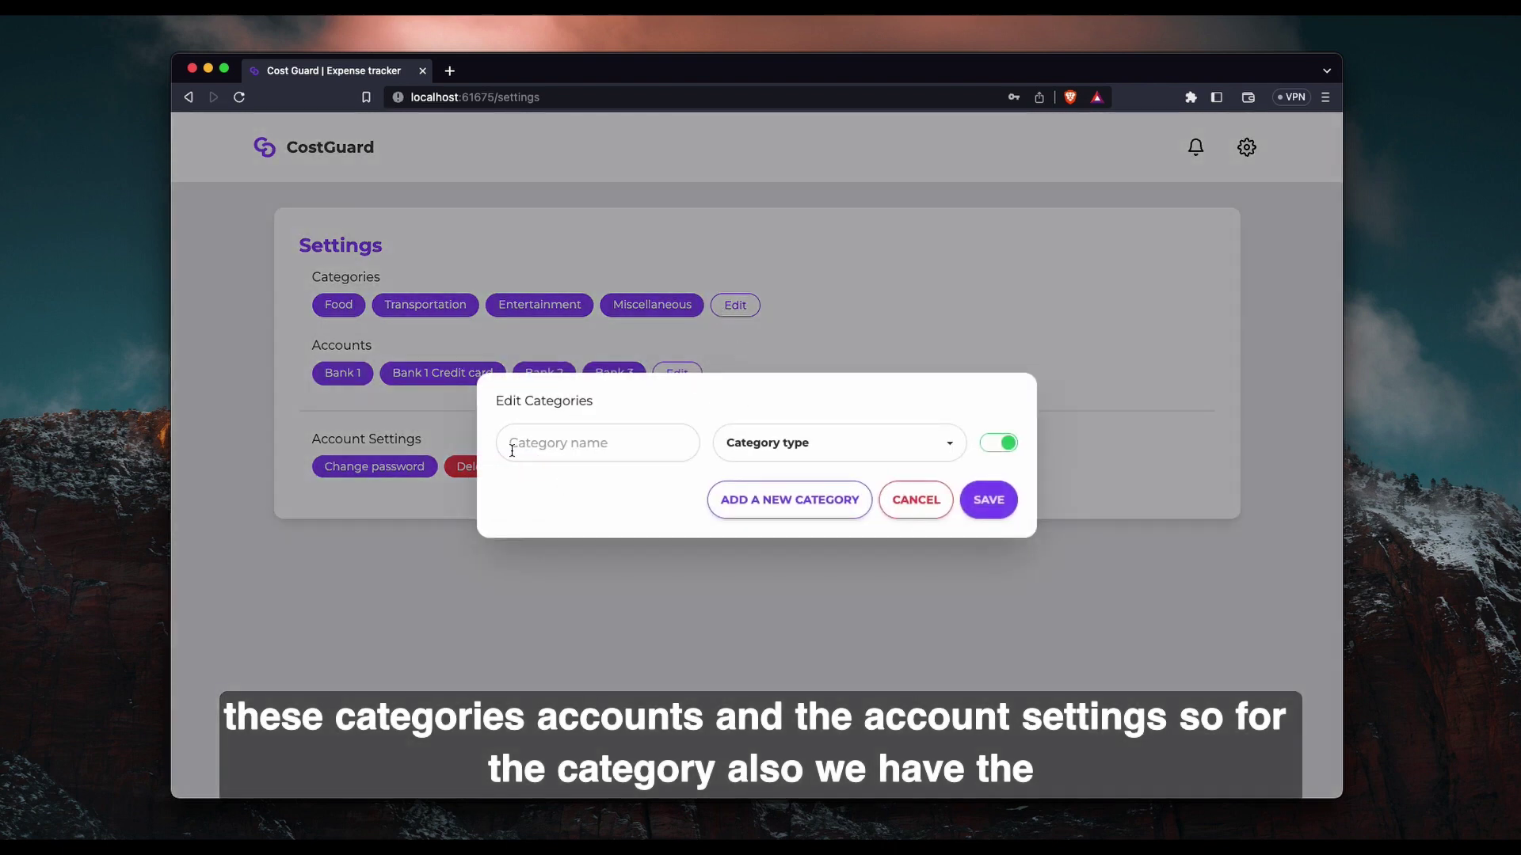
left_click(748, 448)
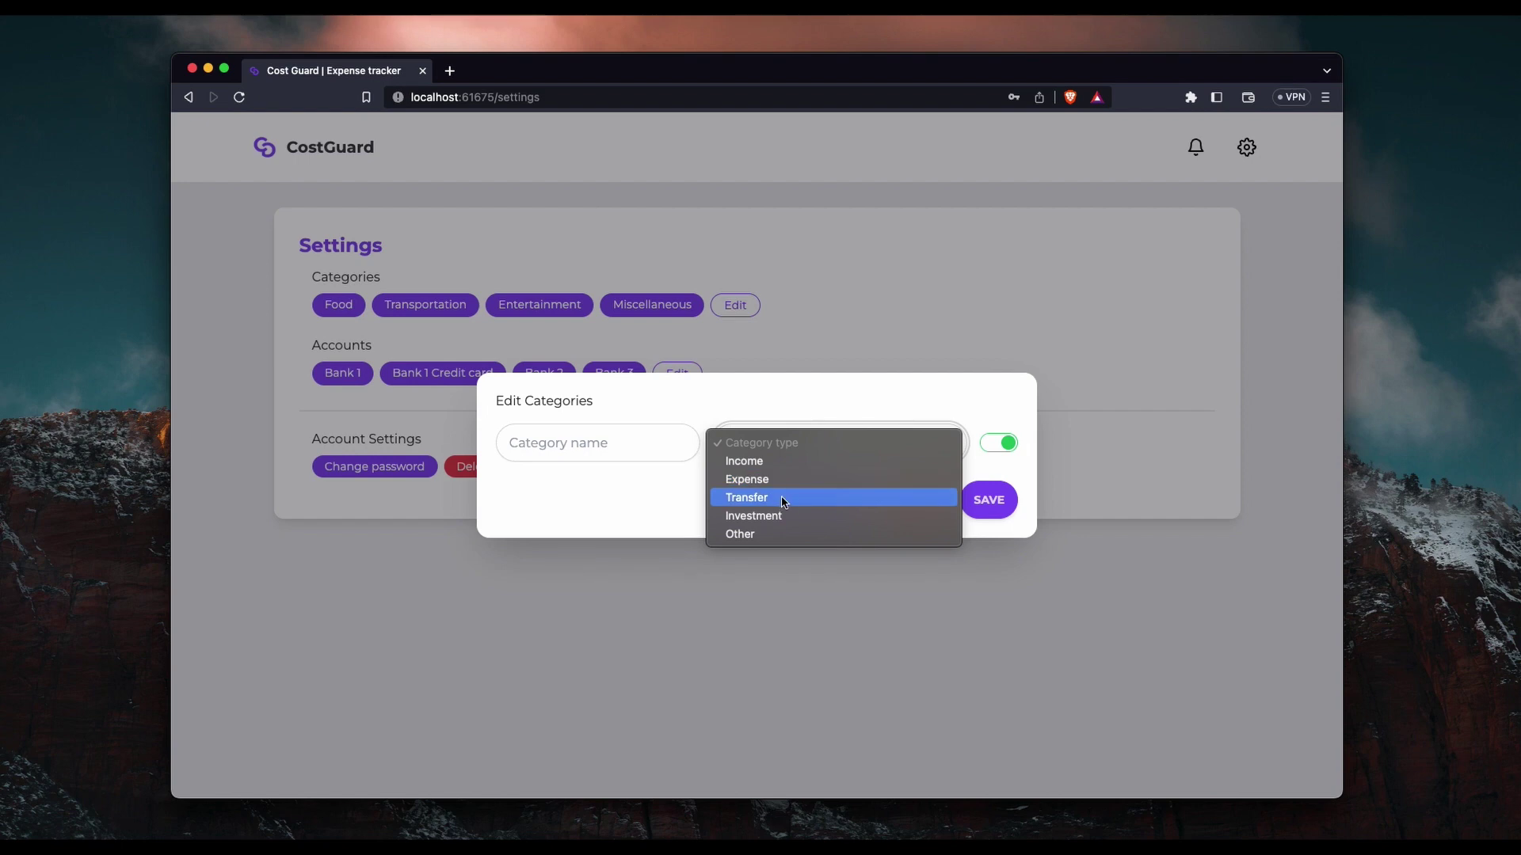
left_click(658, 517)
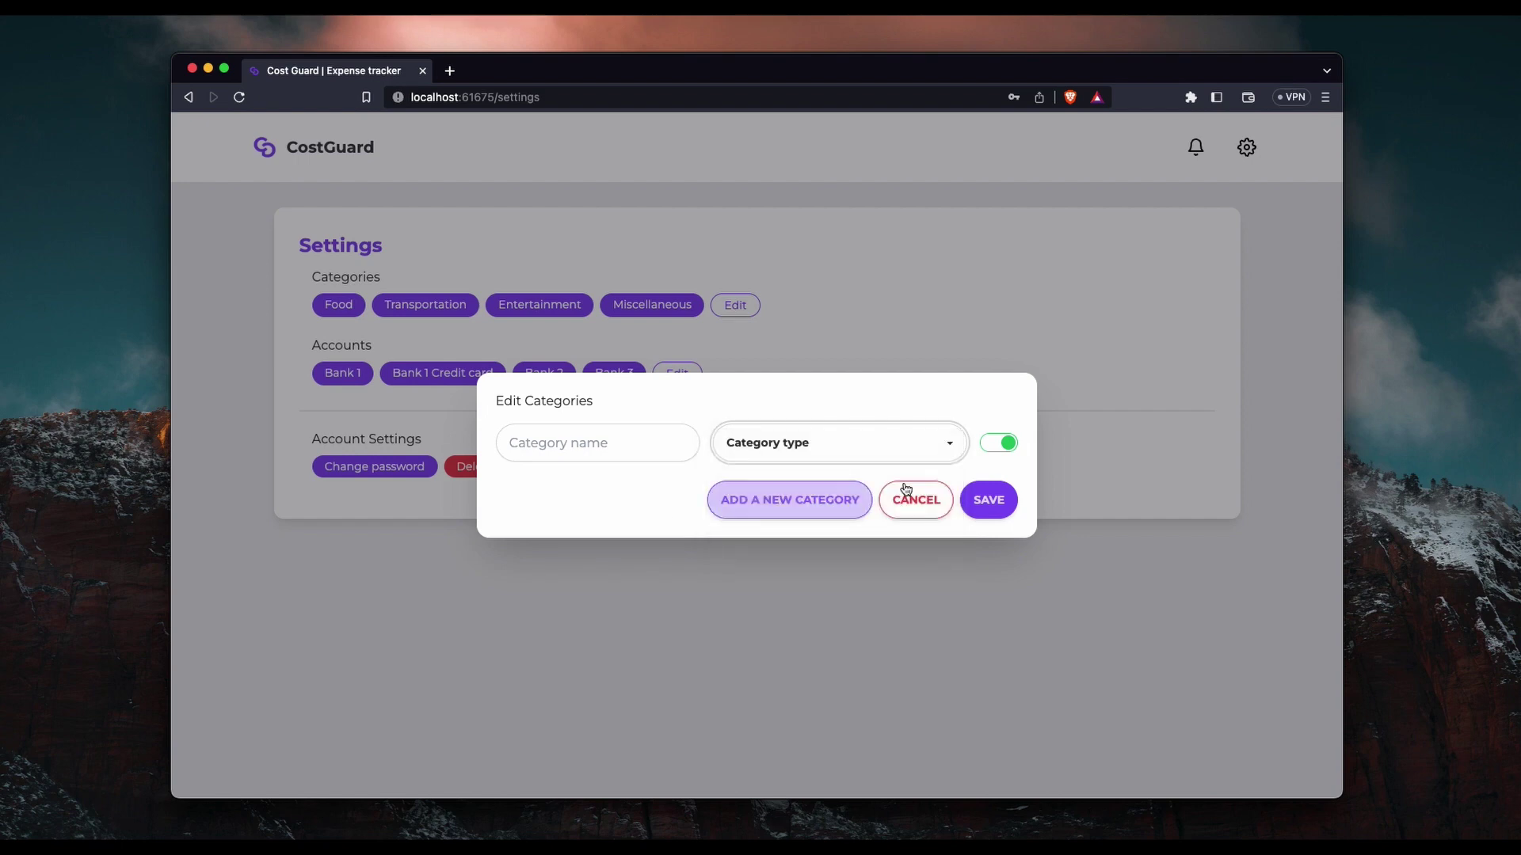
left_click(1000, 451)
left_click(1000, 451)
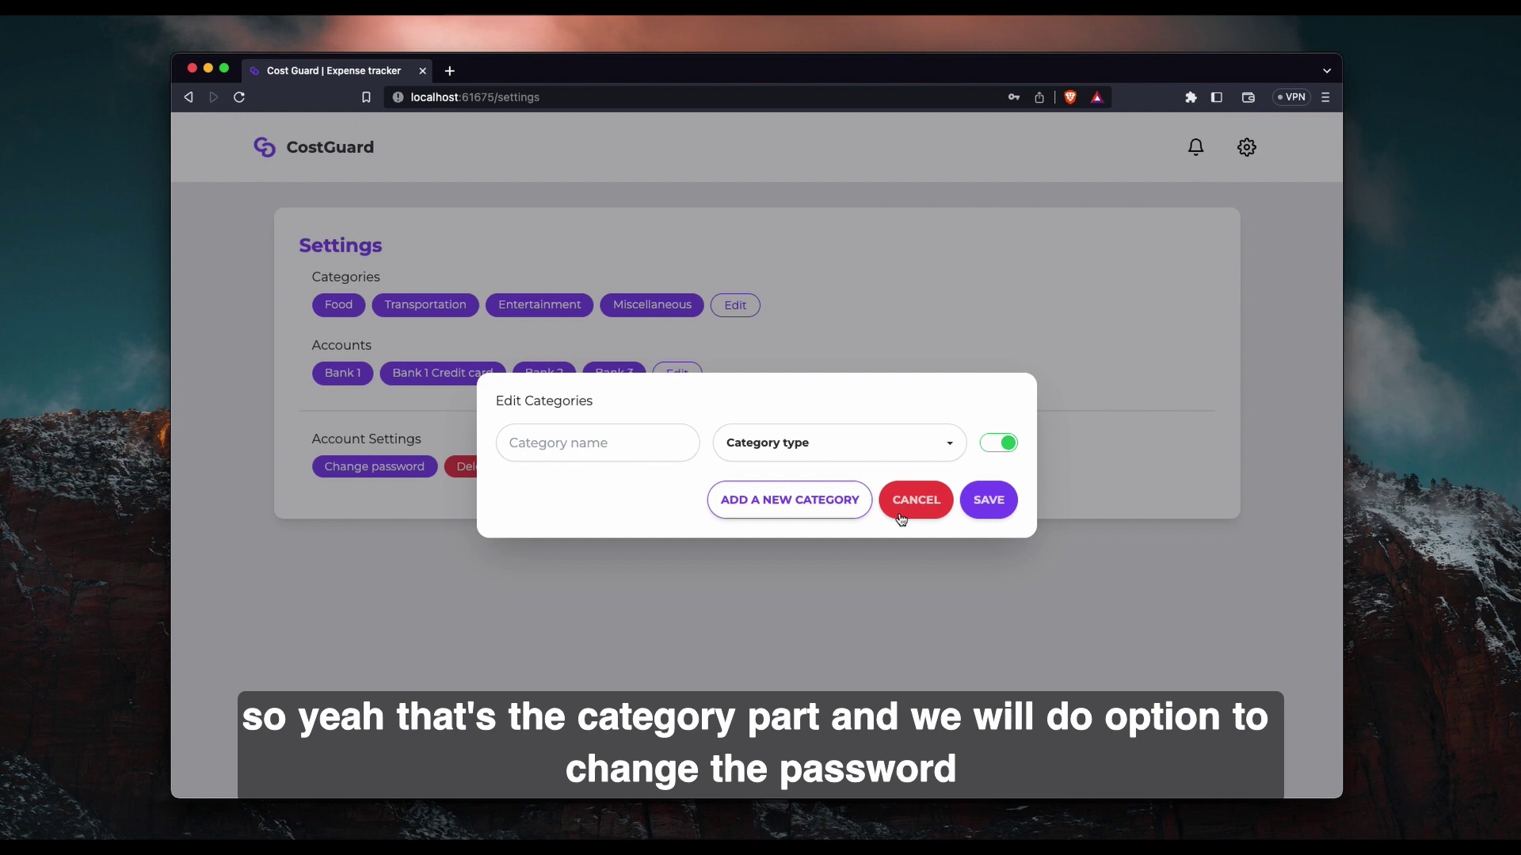
Cancel Edit Categories and return to the dashboard via the CostGuard logo.
left_click(900, 519)
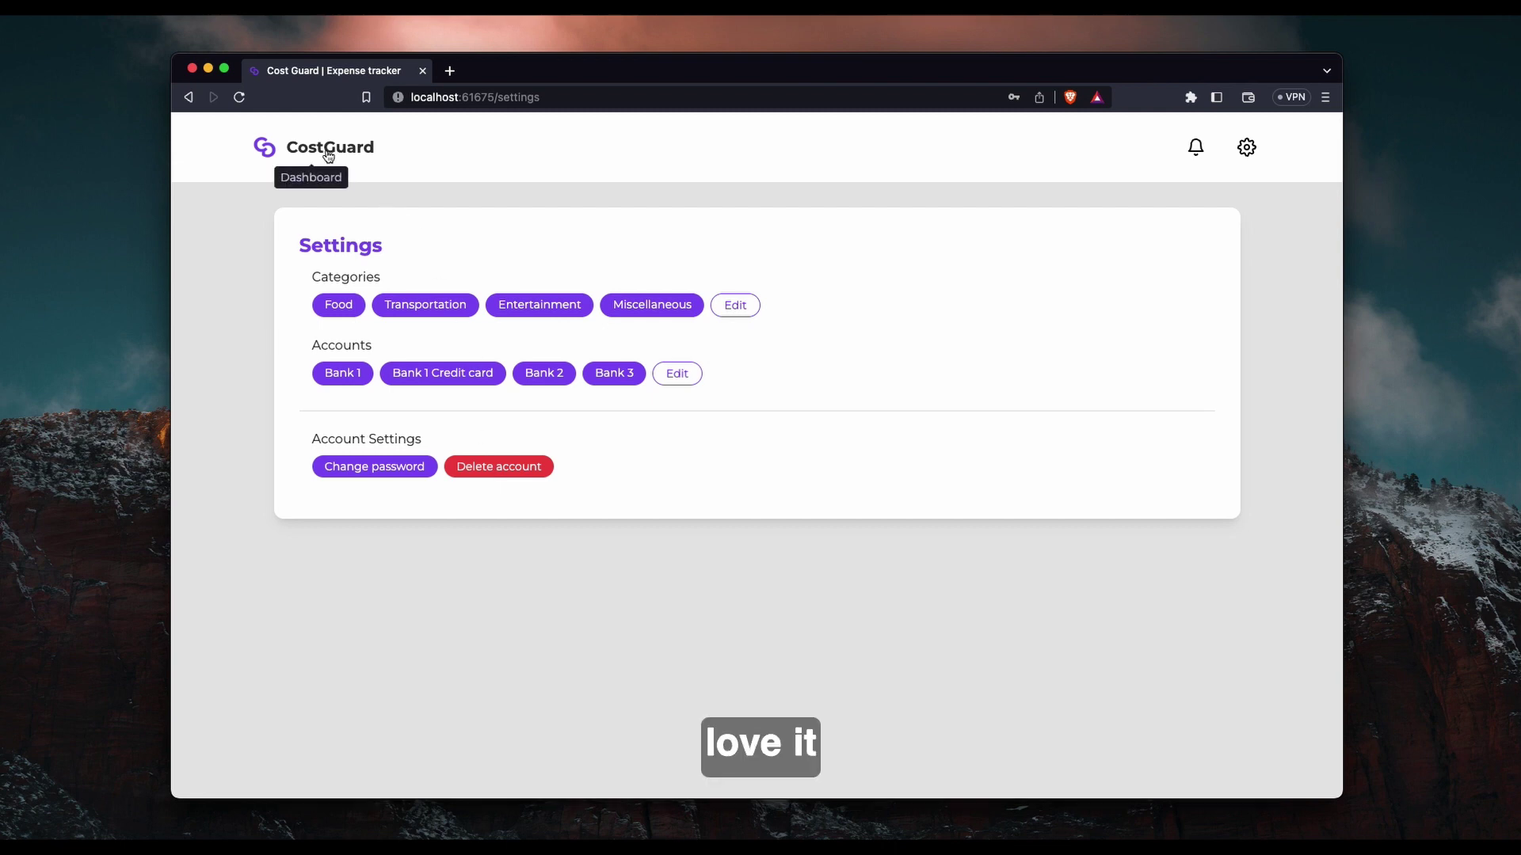
left_click(328, 155)
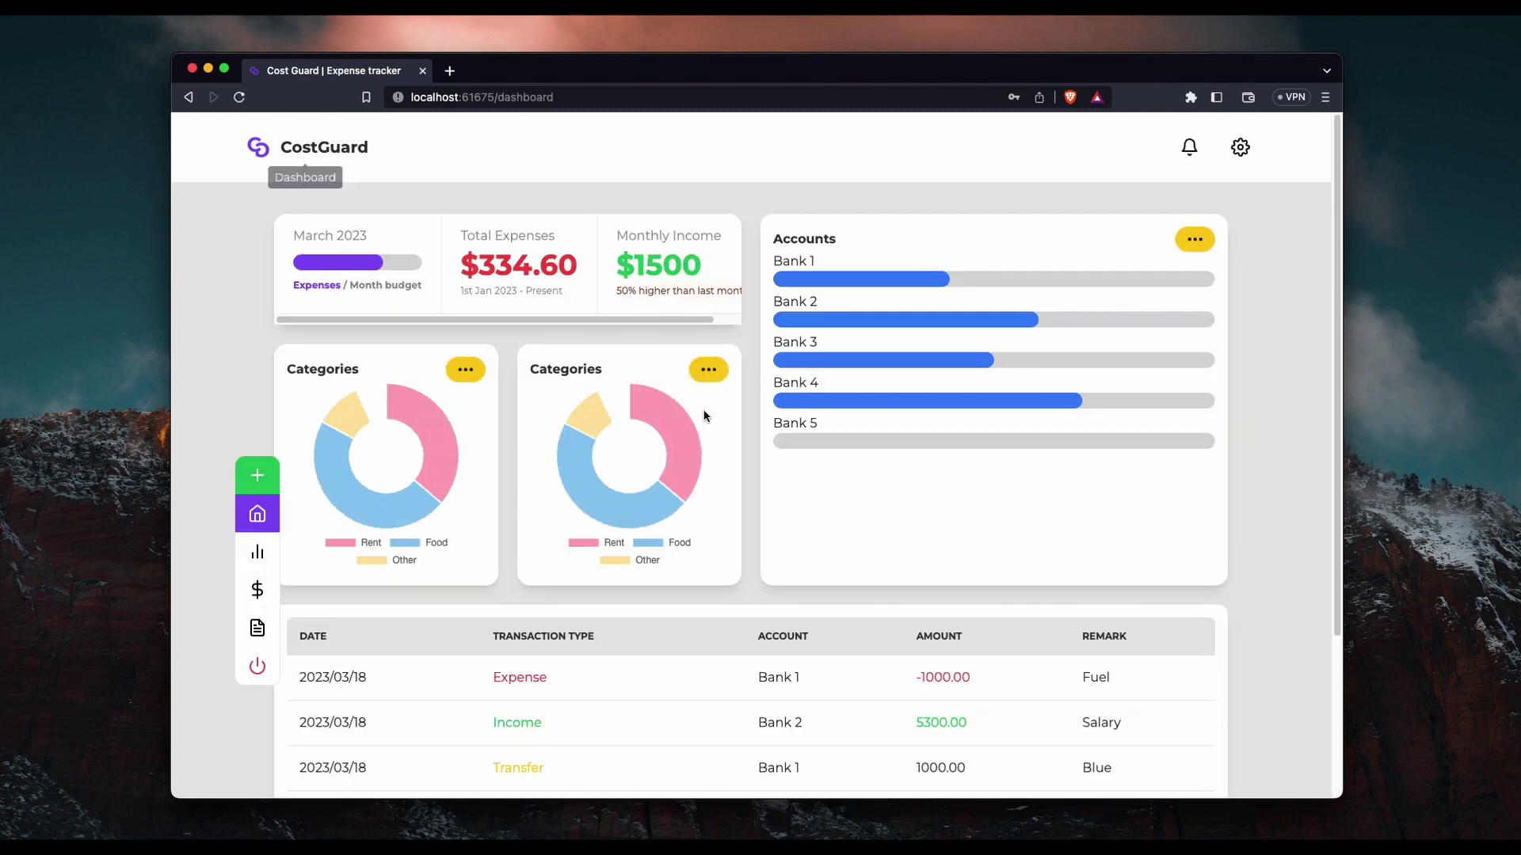
scroll(983, 411, "down", 3)
scroll(983, 411, "up", 3)
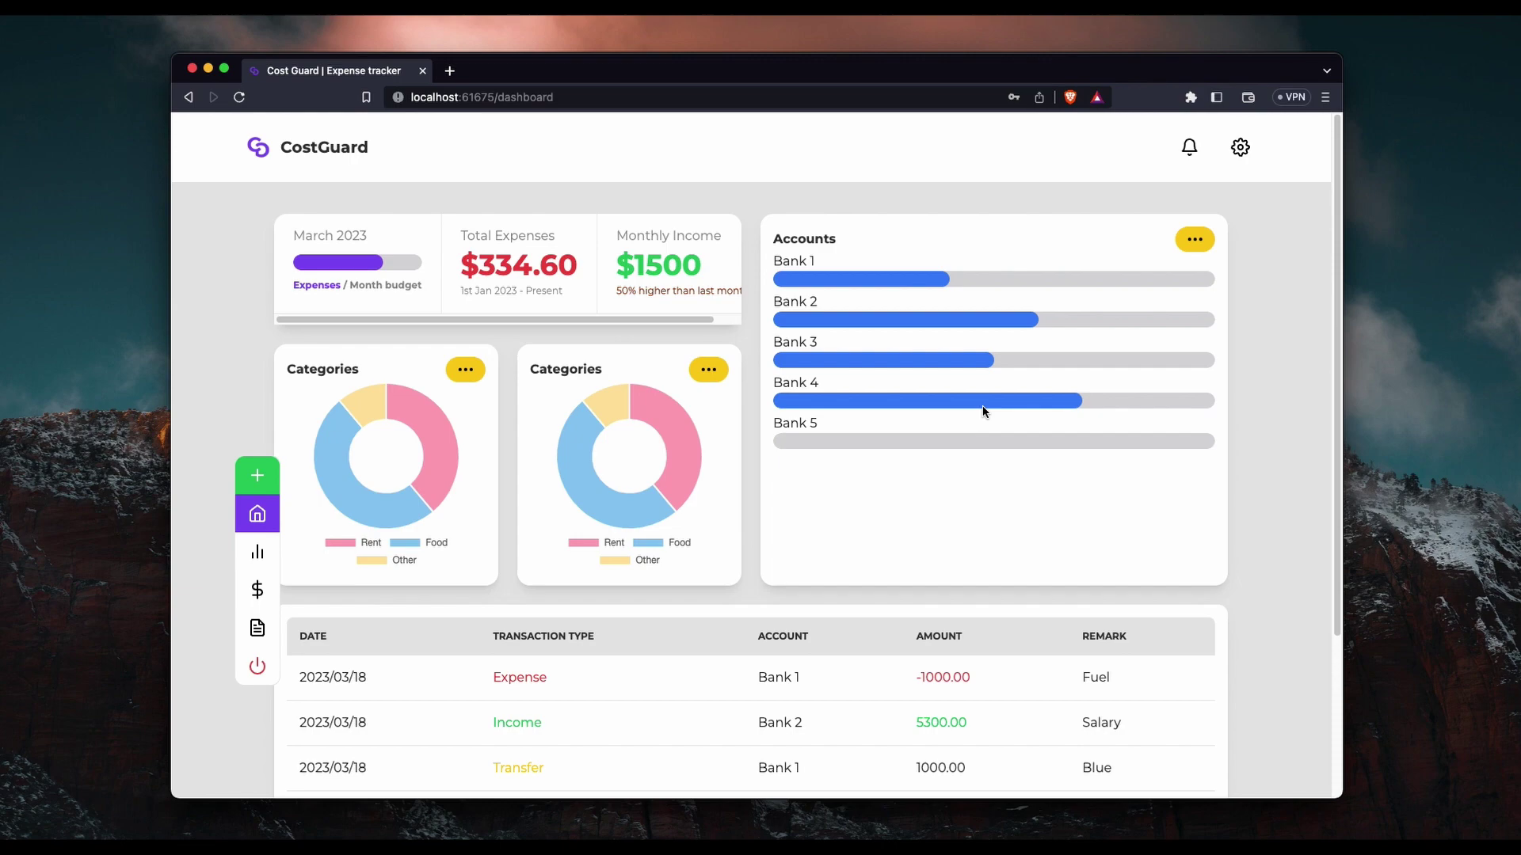
In VS Code, select lines 14–28 of toast.service.spec.ts, then open toast.service.ts.
key("super+Tab")
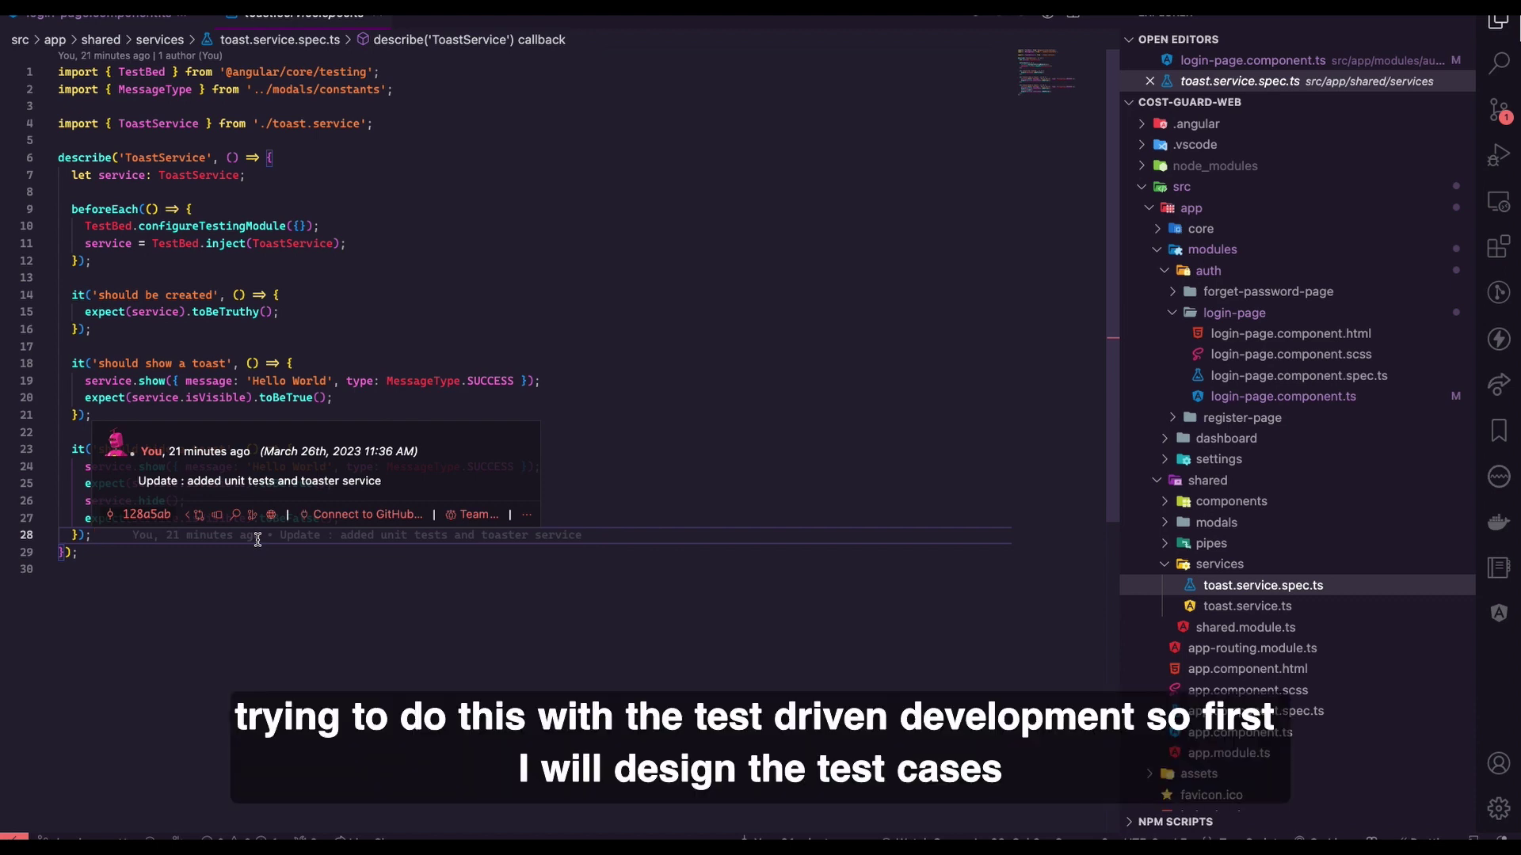
left_click(677, 452)
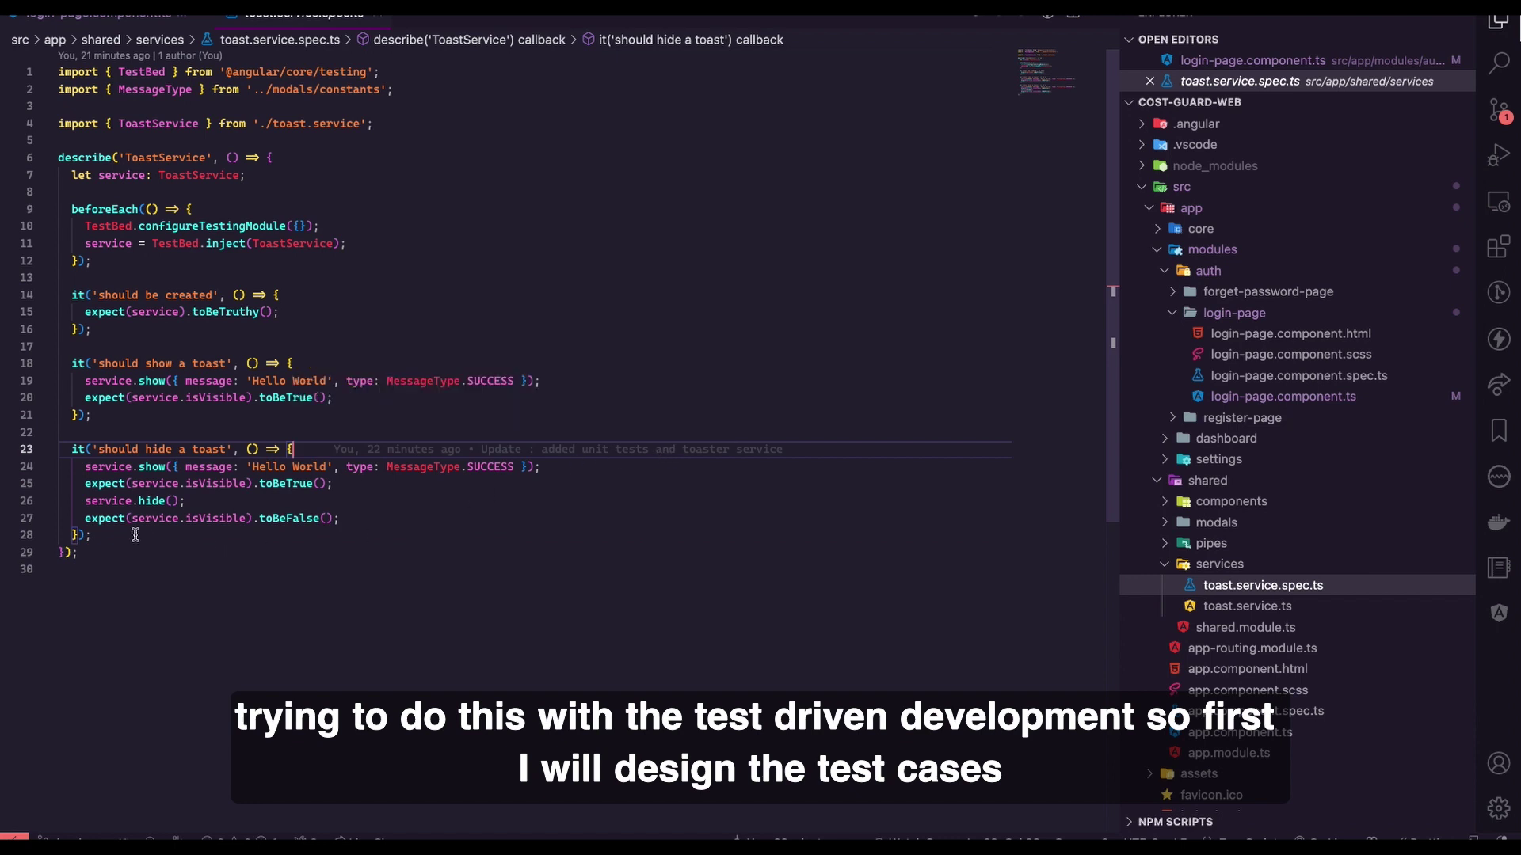
left_click_drag(135, 535, 71, 295)
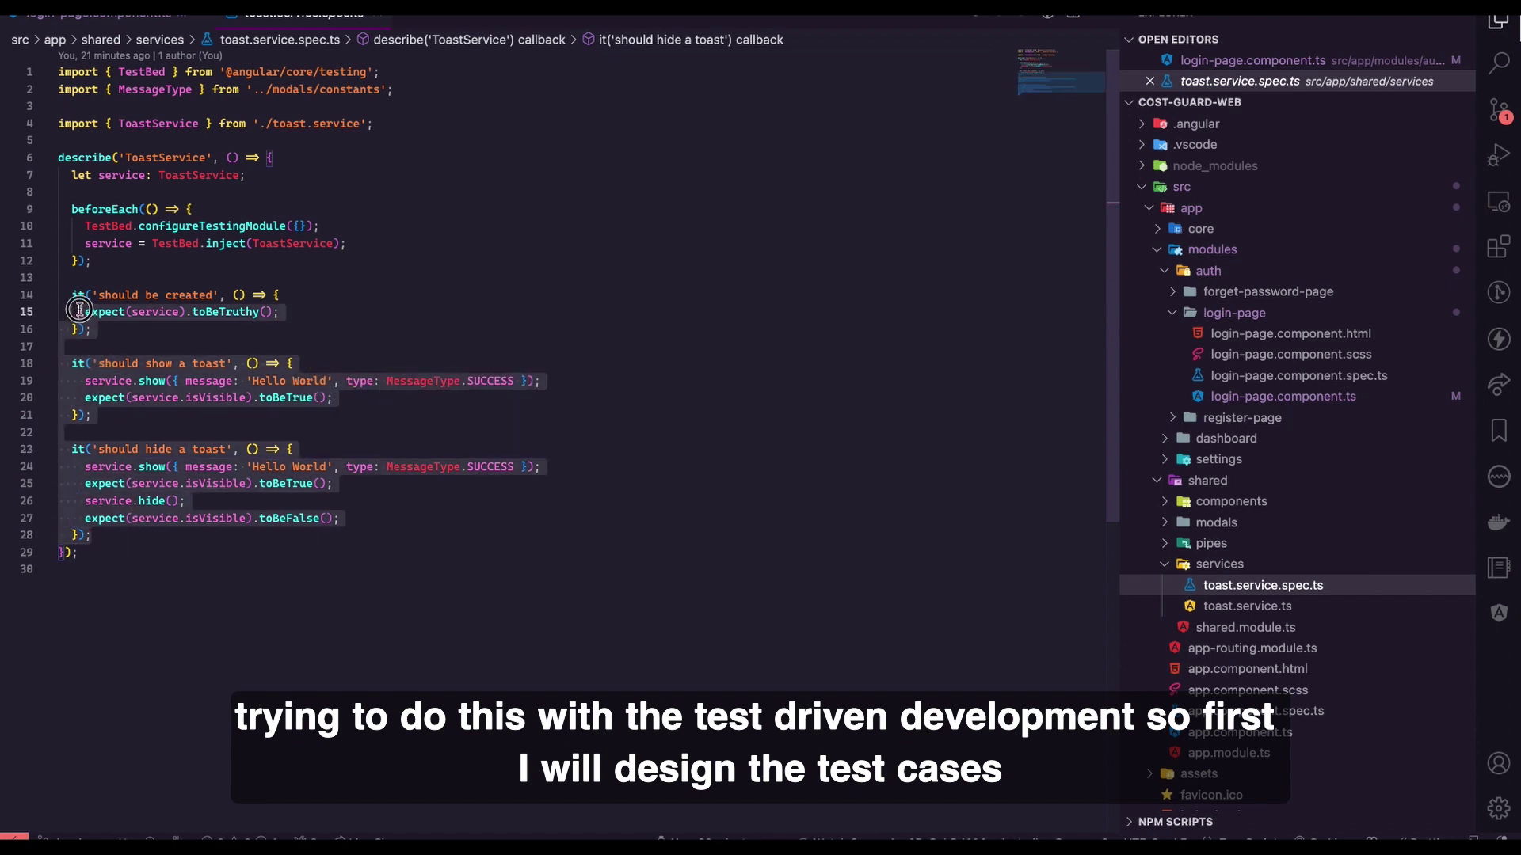
left_click(1246, 605)
left_click(466, 554)
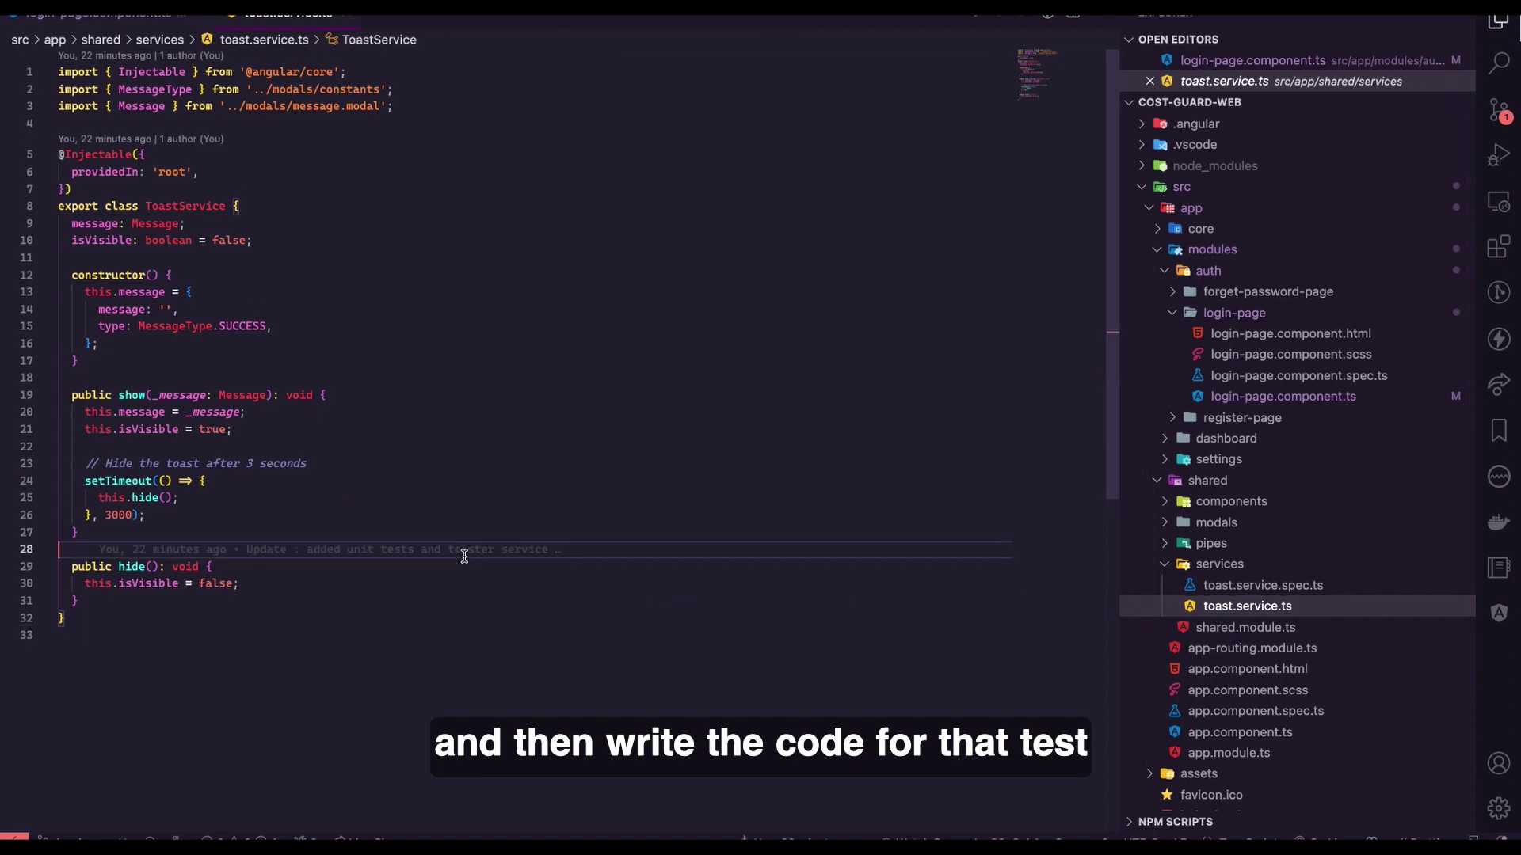